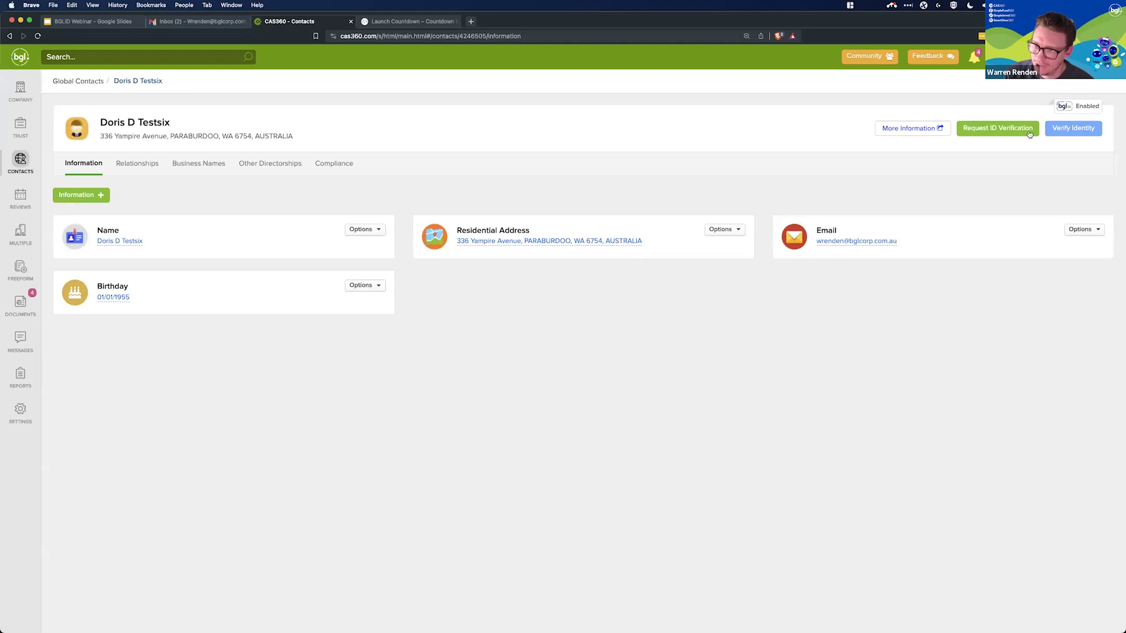
Review the driver's licence details held in the contact's compliance record.
{"action": "left_click", "coordinate": [350, 166]}
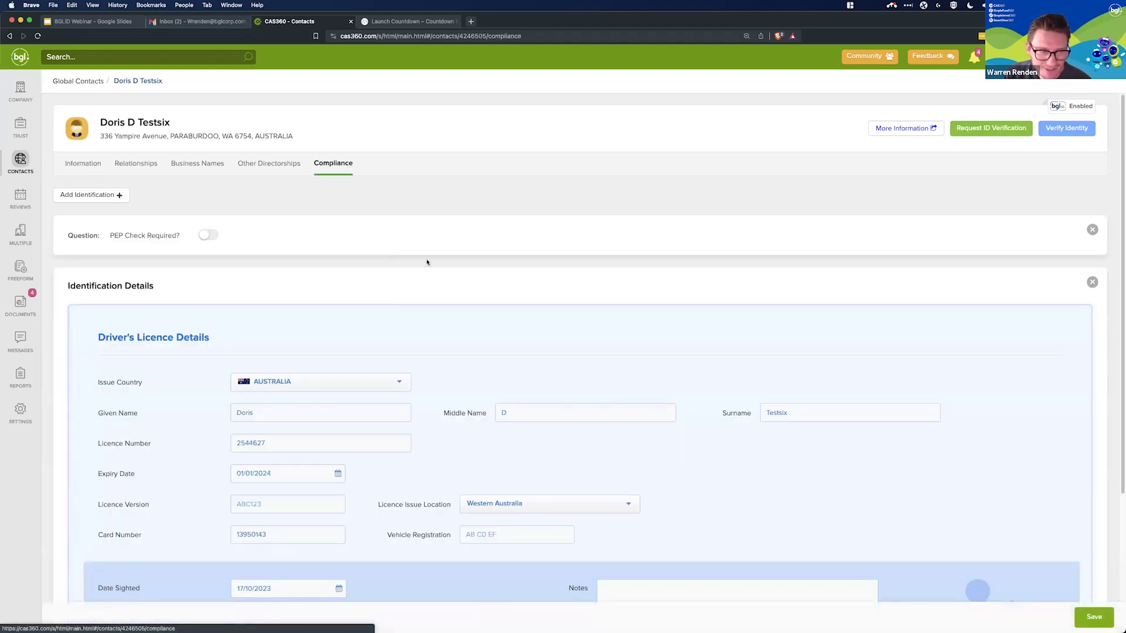
{"action": "scroll", "coordinate": [451, 297], "scroll_direction": "down", "scroll_amount": 1}
{"action": "scroll", "coordinate": [450, 297], "scroll_direction": "down", "scroll_amount": 3}
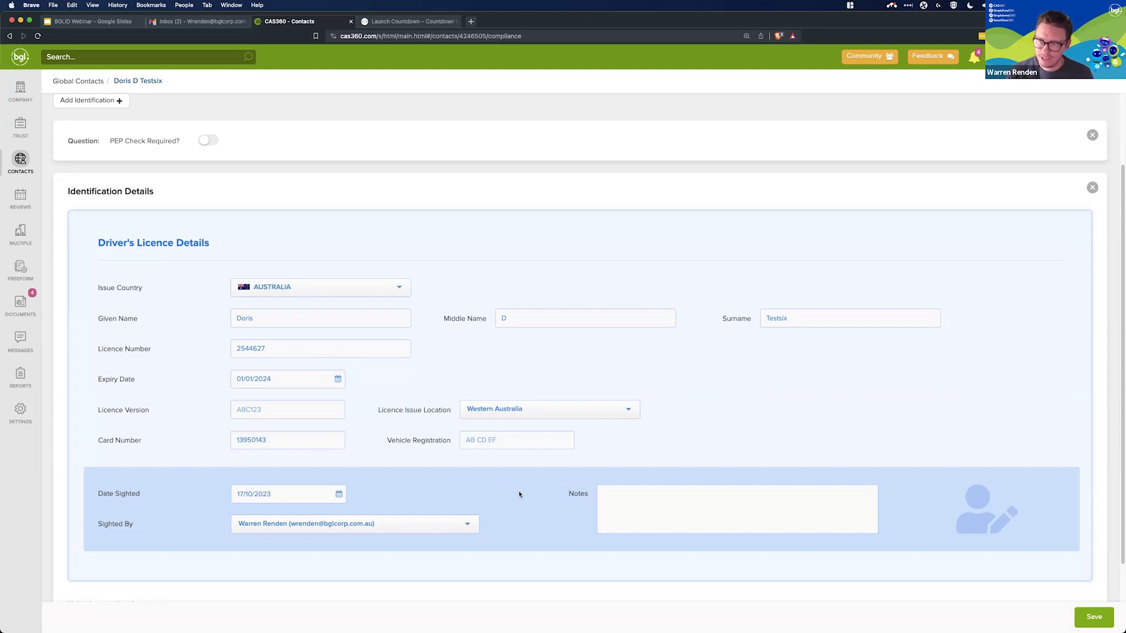
{"action": "scroll", "coordinate": [519, 494], "scroll_direction": "up", "scroll_amount": 3}
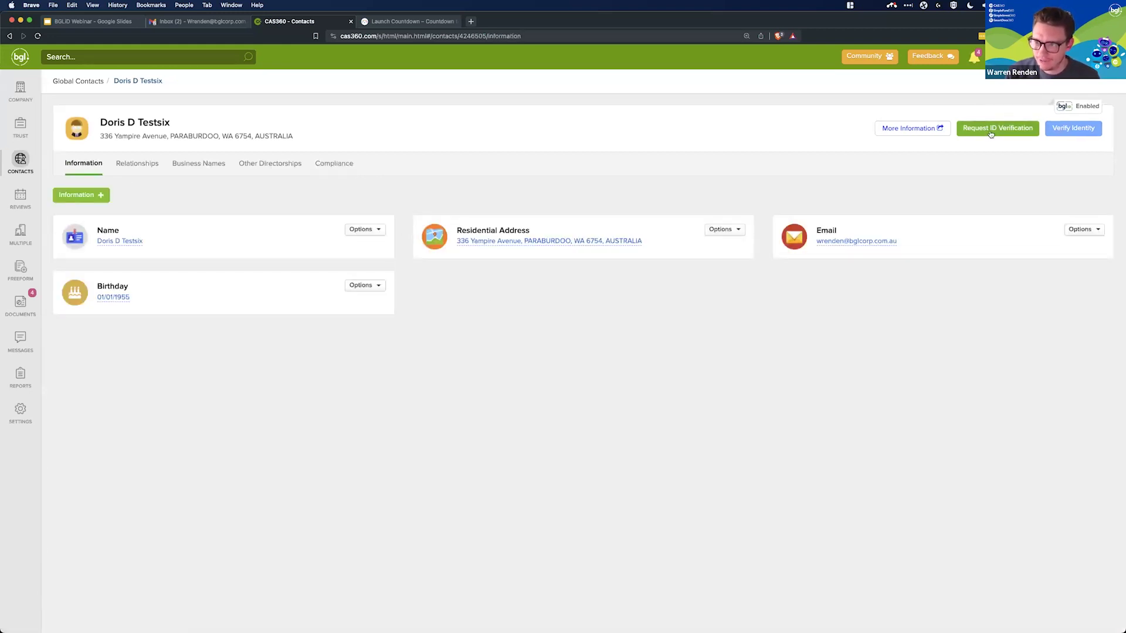
Start a BGL-ID verification request for the contact, with client consent given and the AU Government ID Check selected.
{"action": "left_click", "coordinate": [990, 130]}
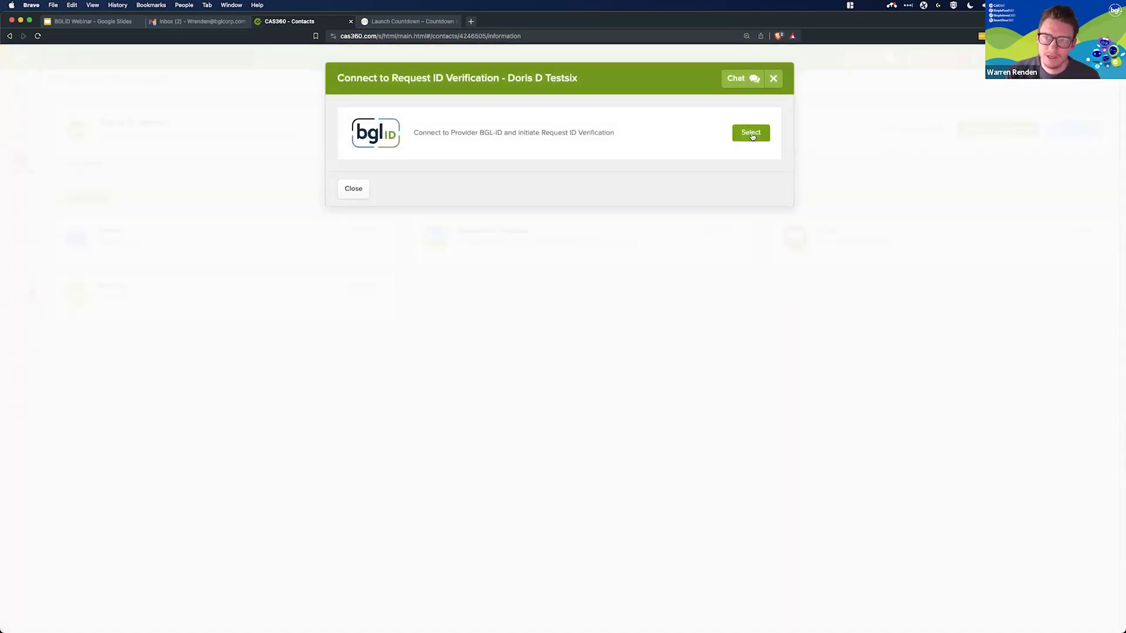
{"action": "left_click", "coordinate": [751, 134]}
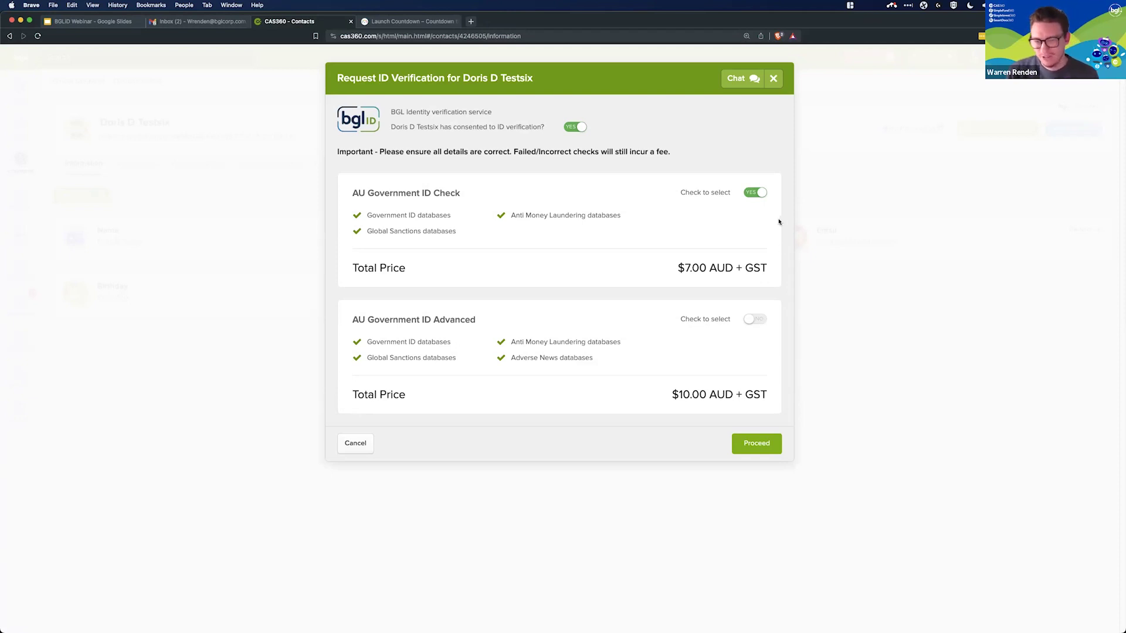
{"action": "left_click", "coordinate": [750, 445]}
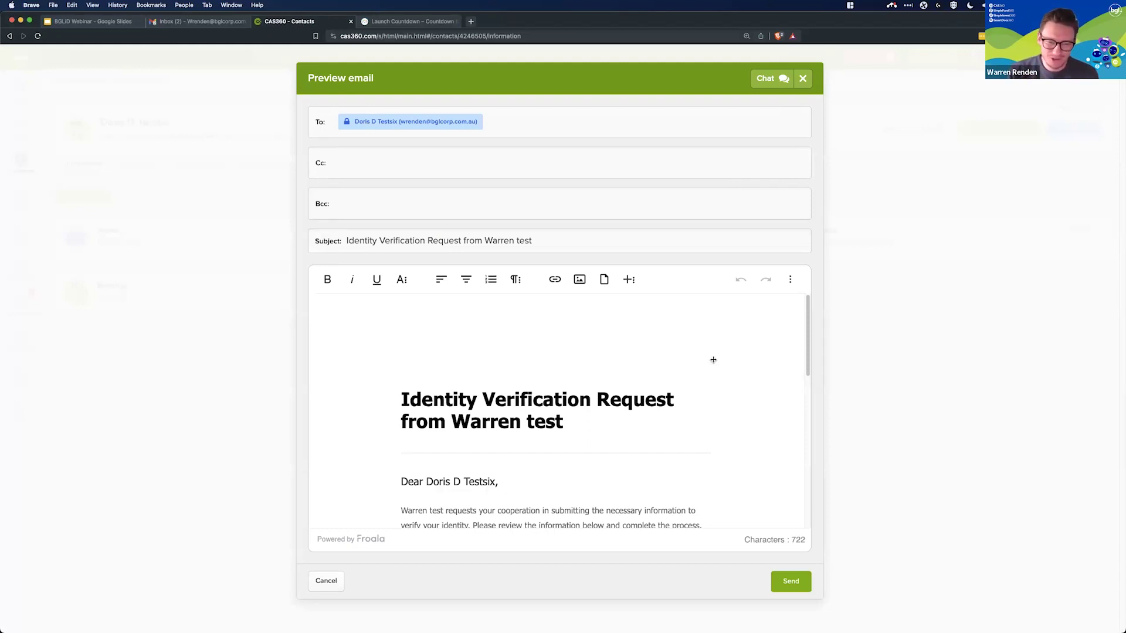
Review the identity verification request email through to its Verify Identity link and send it to the contact.
{"action": "scroll", "coordinate": [713, 360], "scroll_direction": "down", "scroll_amount": 2}
{"action": "scroll", "coordinate": [713, 360], "scroll_direction": "down", "scroll_amount": 1}
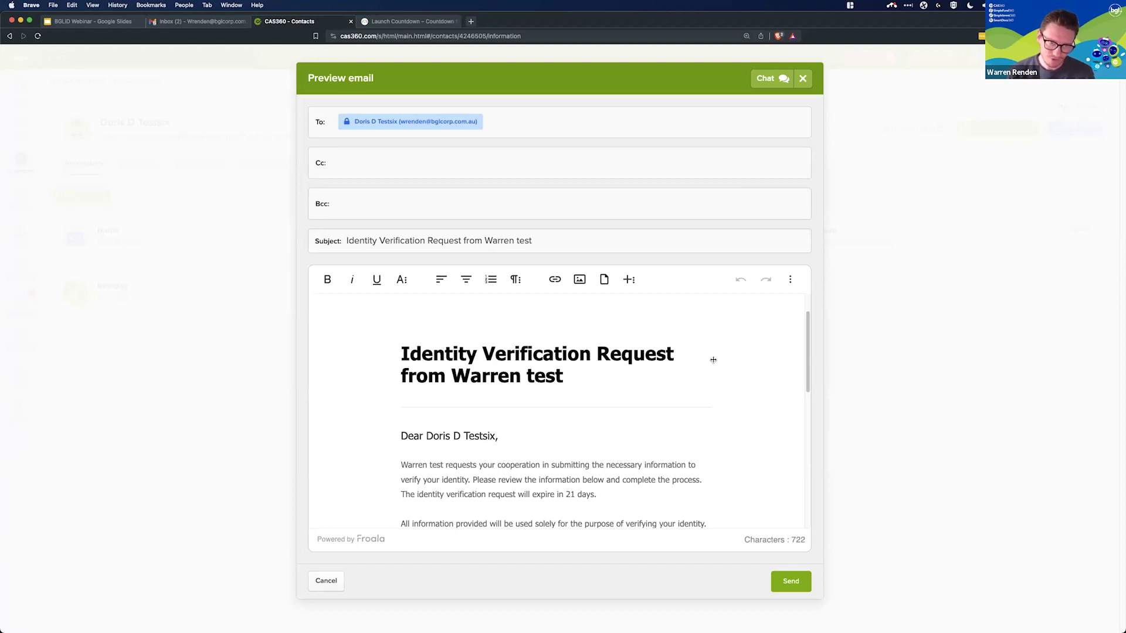
{"action": "scroll", "coordinate": [713, 360], "scroll_direction": "down", "scroll_amount": 5}
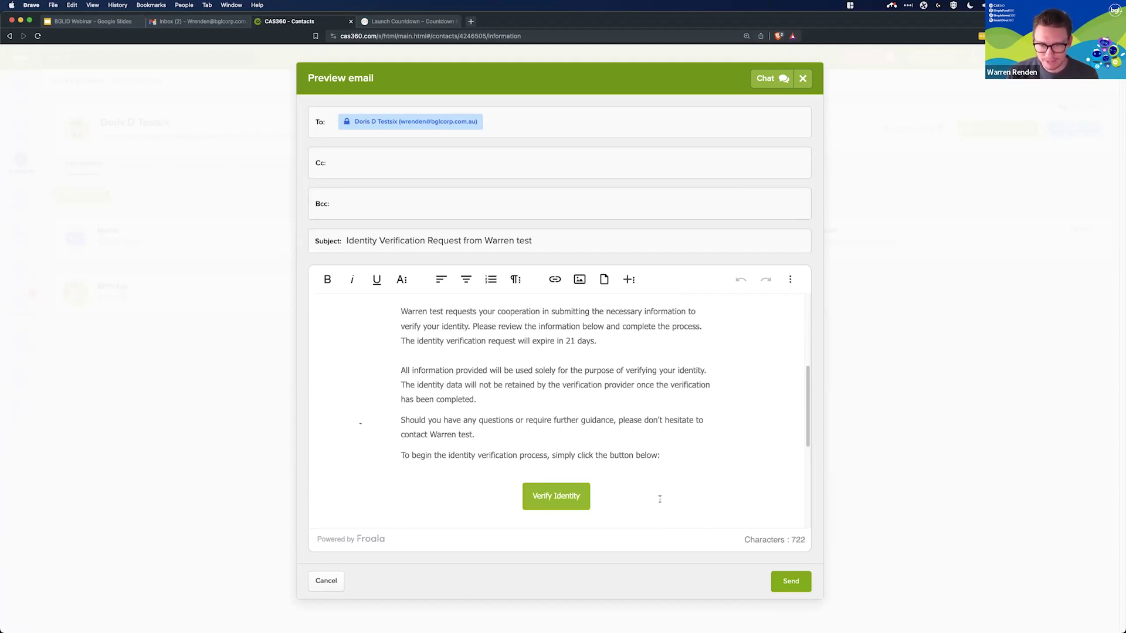
{"action": "left_click", "coordinate": [795, 582]}
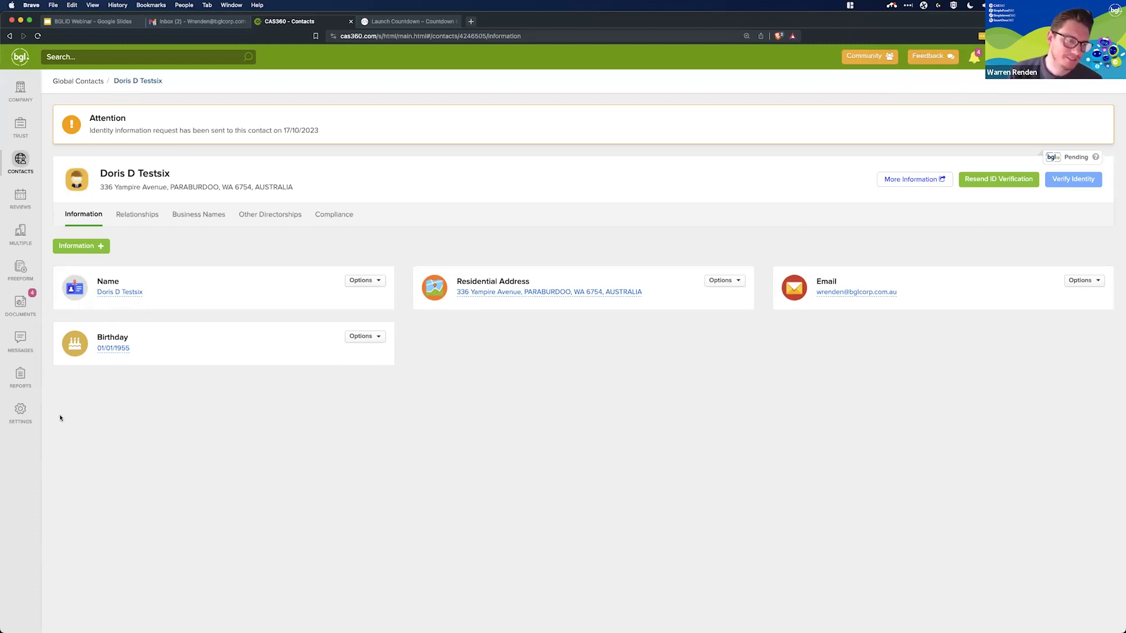
Open the ID Verification list in the messages area to check the status of the sent request.
{"action": "left_click", "coordinate": [21, 338]}
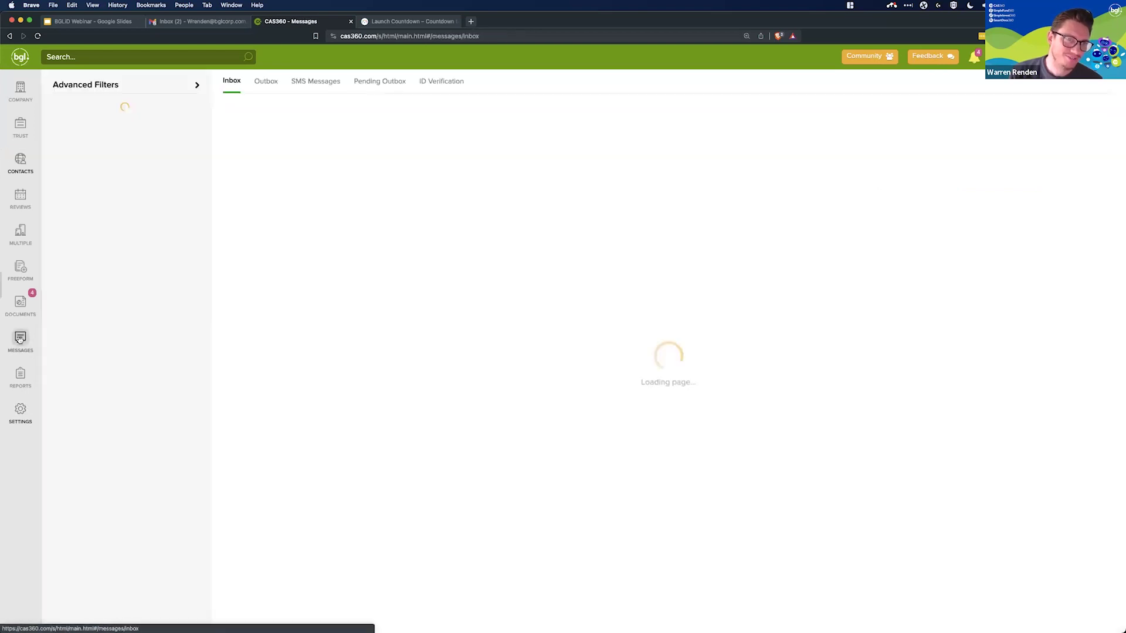
{"action": "left_click", "coordinate": [451, 86]}
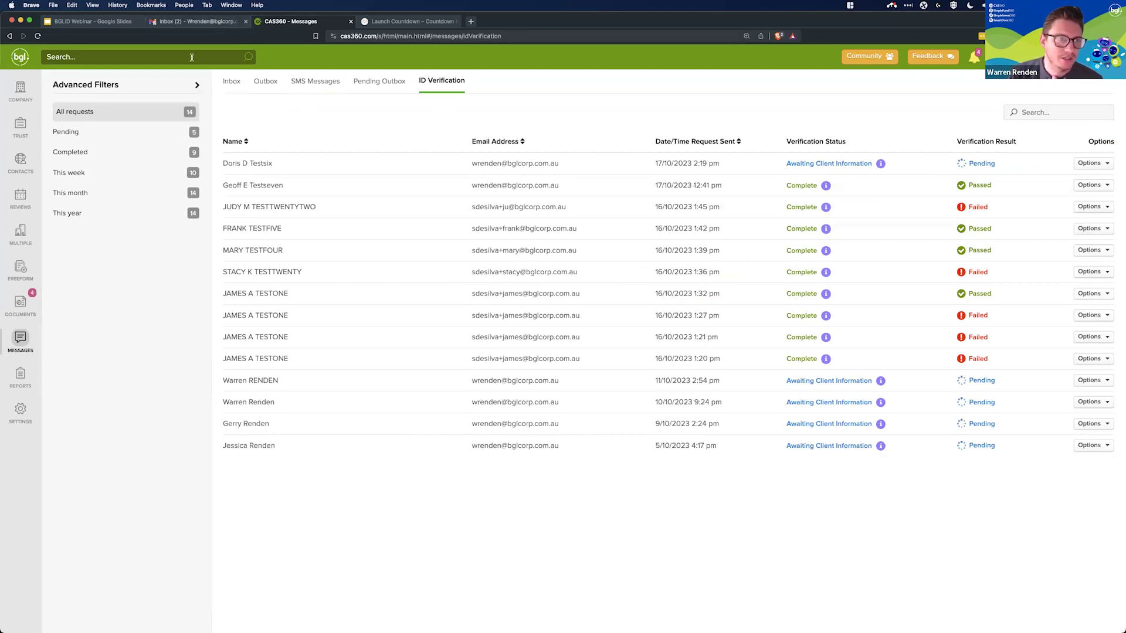
Switch to Gmail, open the new Identity Verification Request email with its full content and follow its Verify Identity link.
{"action": "left_click", "coordinate": [194, 21]}
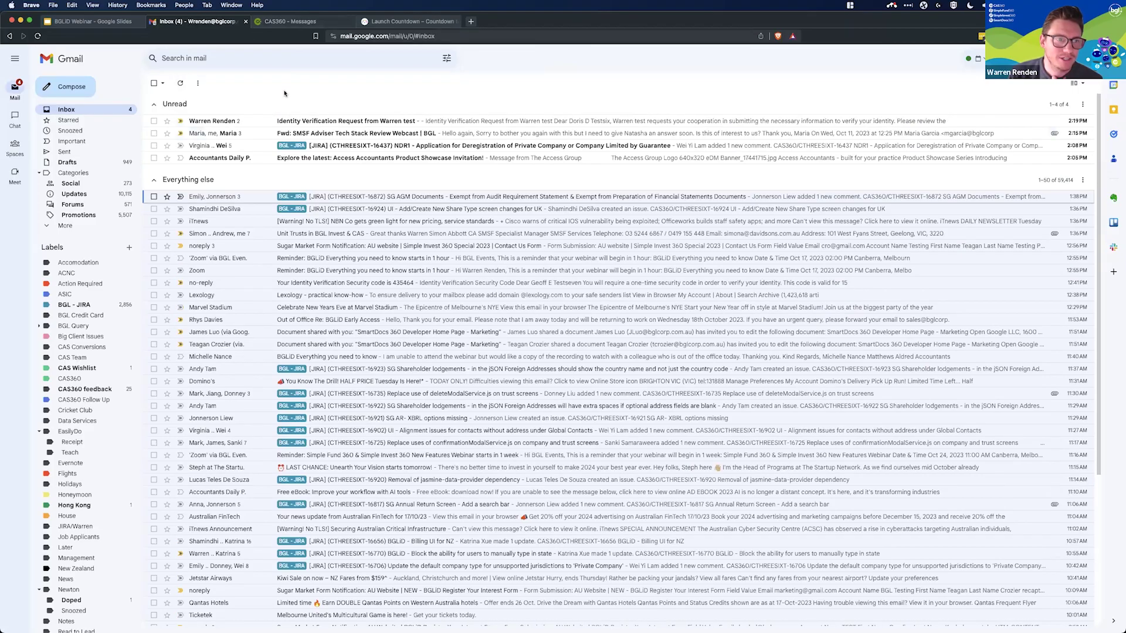
{"action": "left_click", "coordinate": [269, 121]}
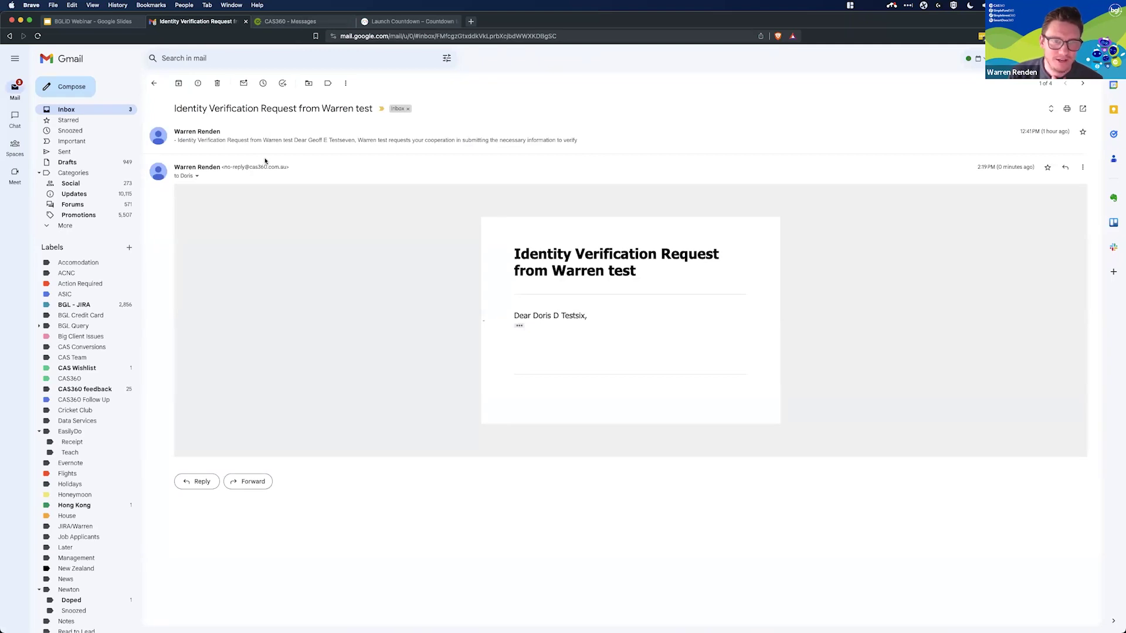
{"action": "left_click", "coordinate": [519, 325]}
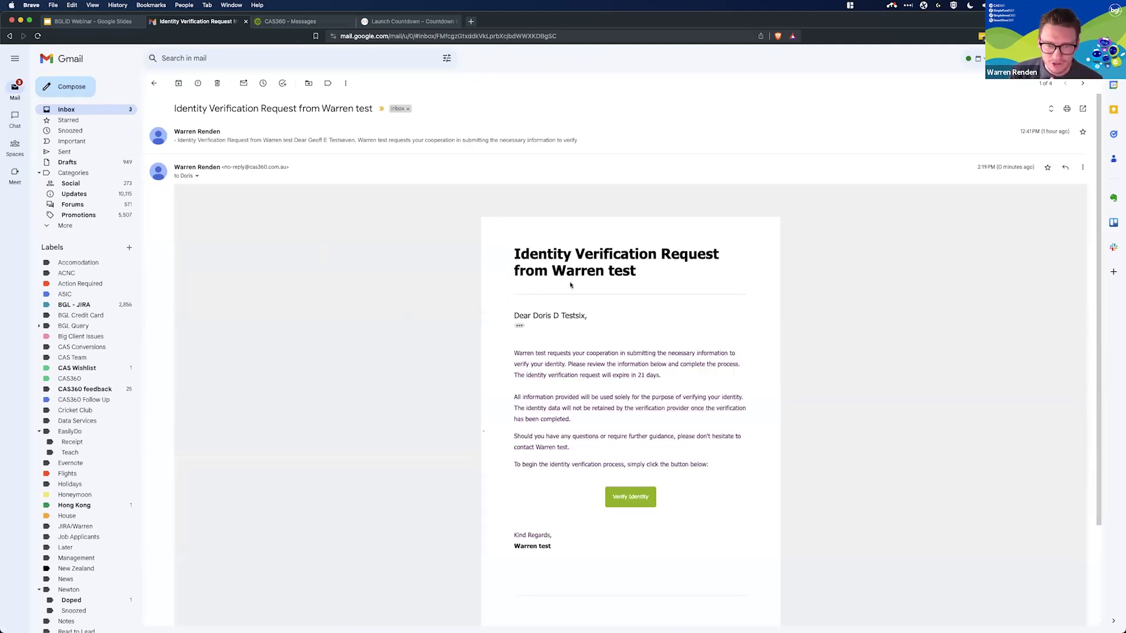
{"action": "scroll", "coordinate": [813, 290], "scroll_direction": "down", "scroll_amount": 1}
{"action": "scroll", "coordinate": [813, 290], "scroll_direction": "down", "scroll_amount": 2}
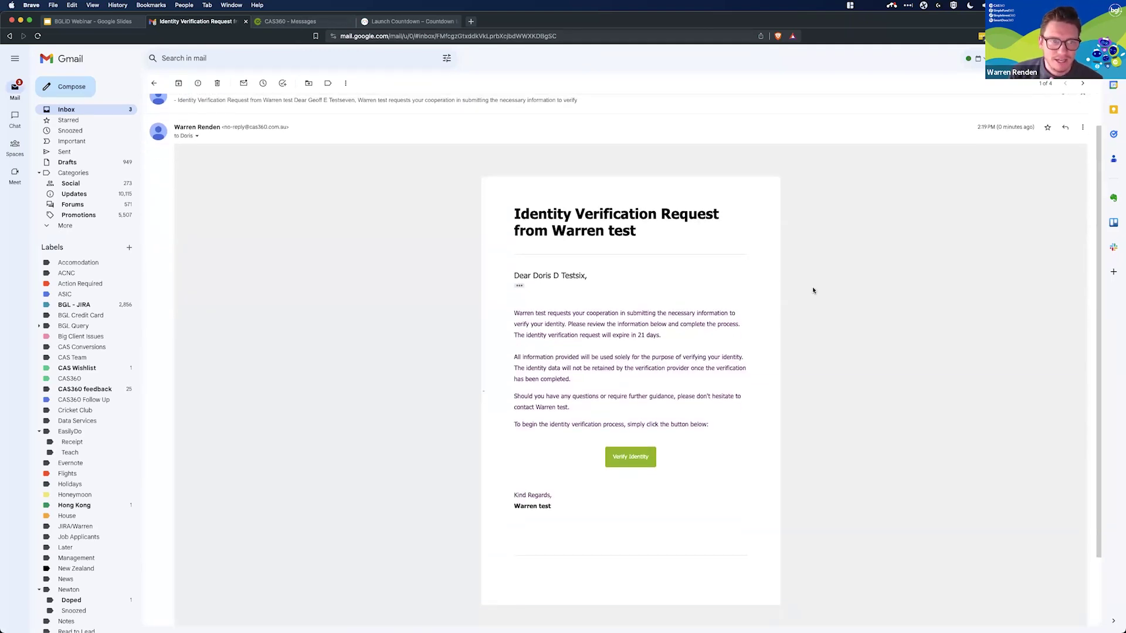
{"action": "scroll", "coordinate": [812, 291], "scroll_direction": "down", "scroll_amount": 1}
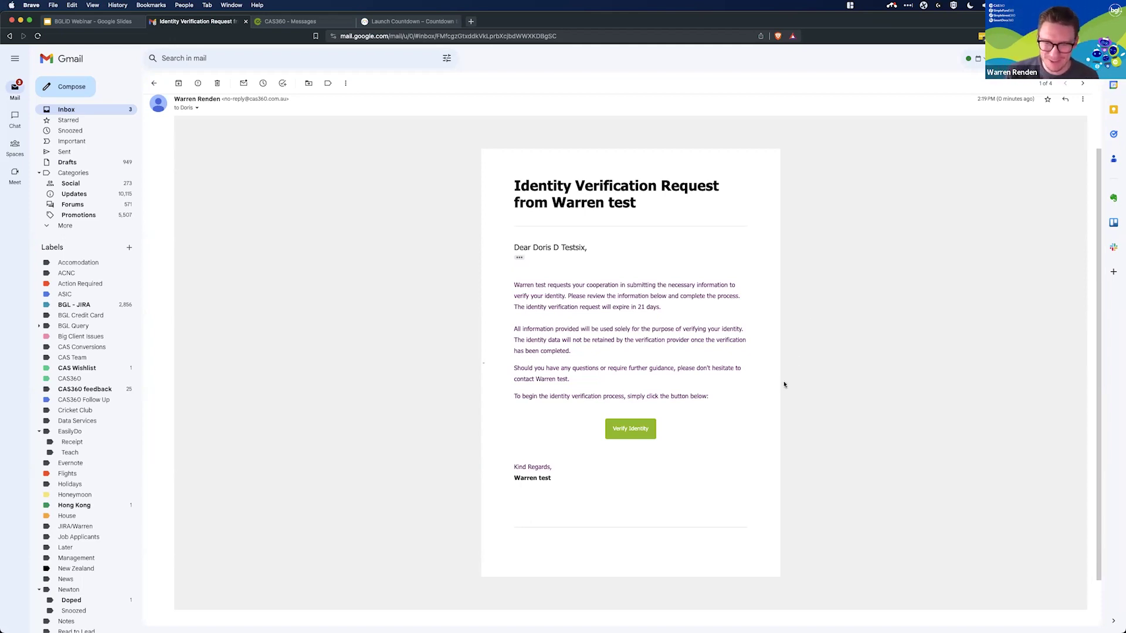
{"action": "left_click", "coordinate": [636, 432]}
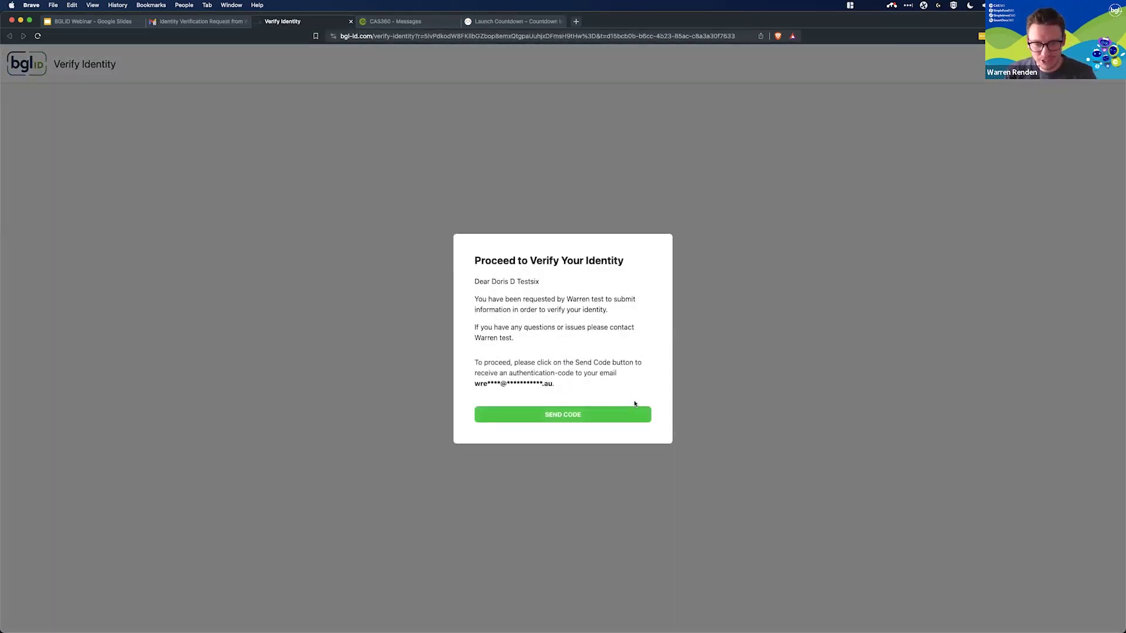
Request the authentication code, copy it from the security code email in Gmail and enter it on the Verify Identity page.
{"action": "left_click", "coordinate": [591, 418]}
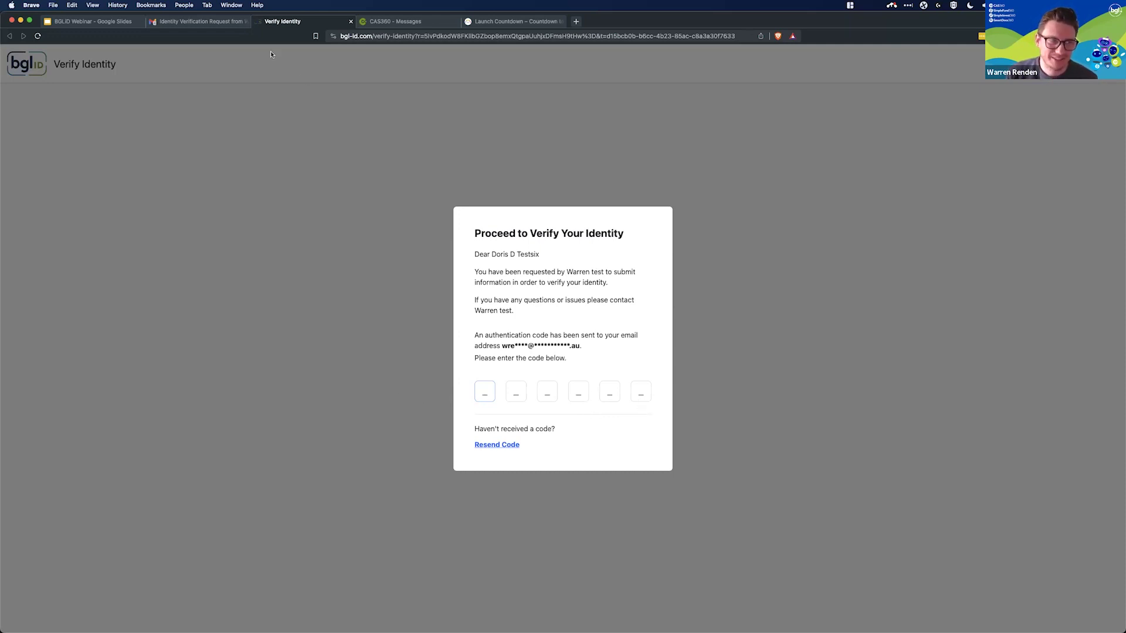
{"action": "left_click", "coordinate": [211, 23]}
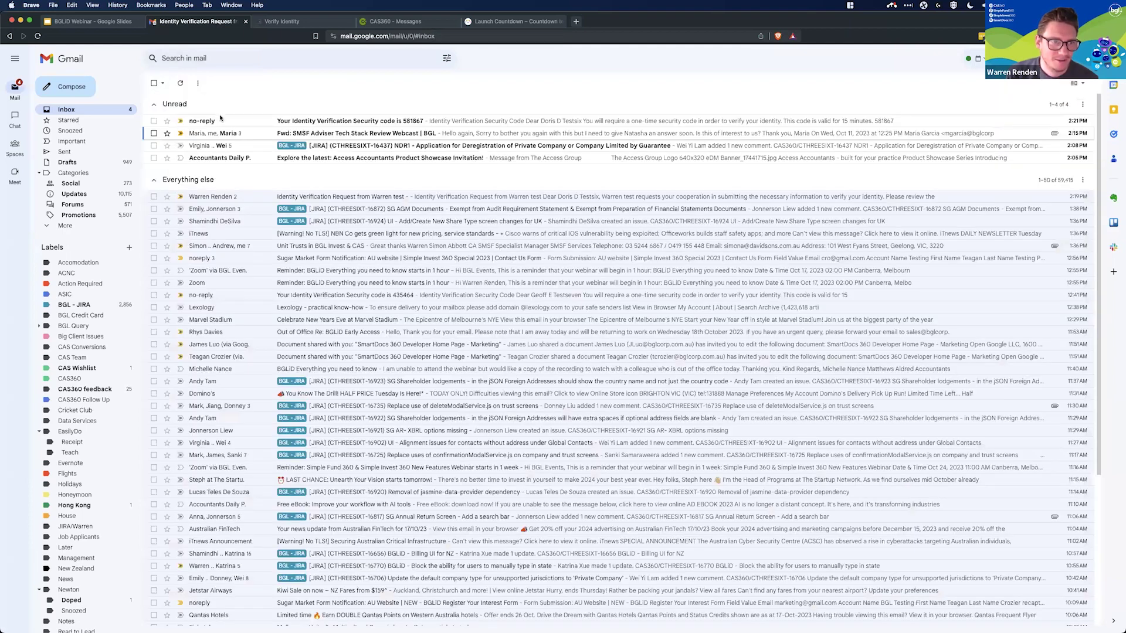
{"action": "left_click", "coordinate": [216, 115]}
{"action": "left_click_drag", "start_coordinate": [562, 293], "coordinate": [517, 292]}
{"action": "right_click", "coordinate": [516, 292]}
{"action": "left_click", "coordinate": [534, 311]}
{"action": "left_click", "coordinate": [283, 21]}
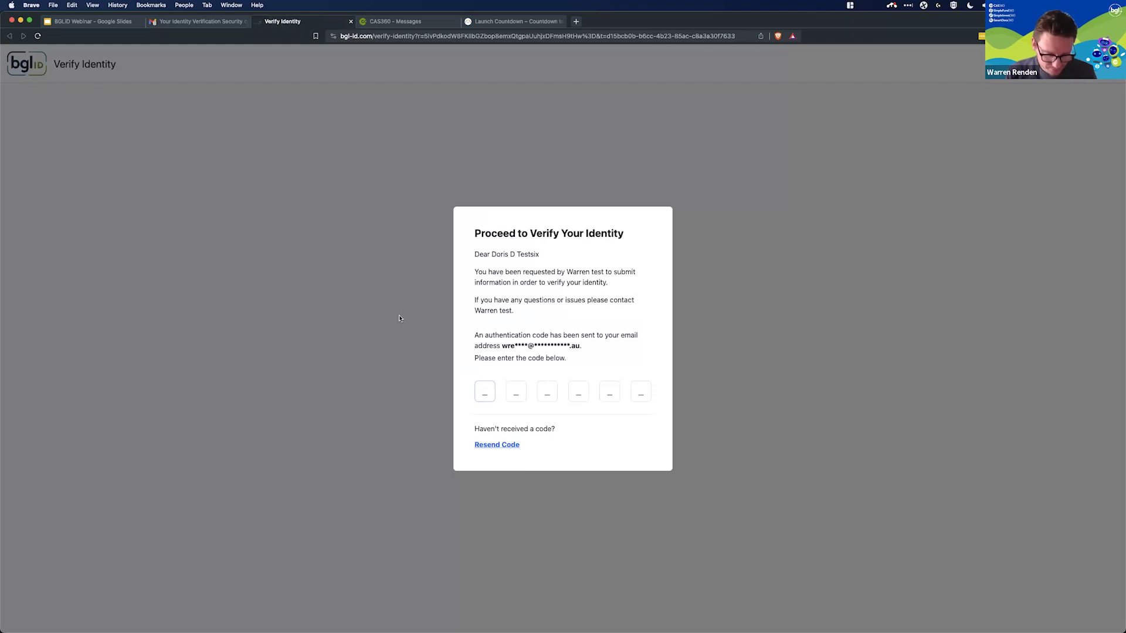
{"action": "key", "text": "super+v"}
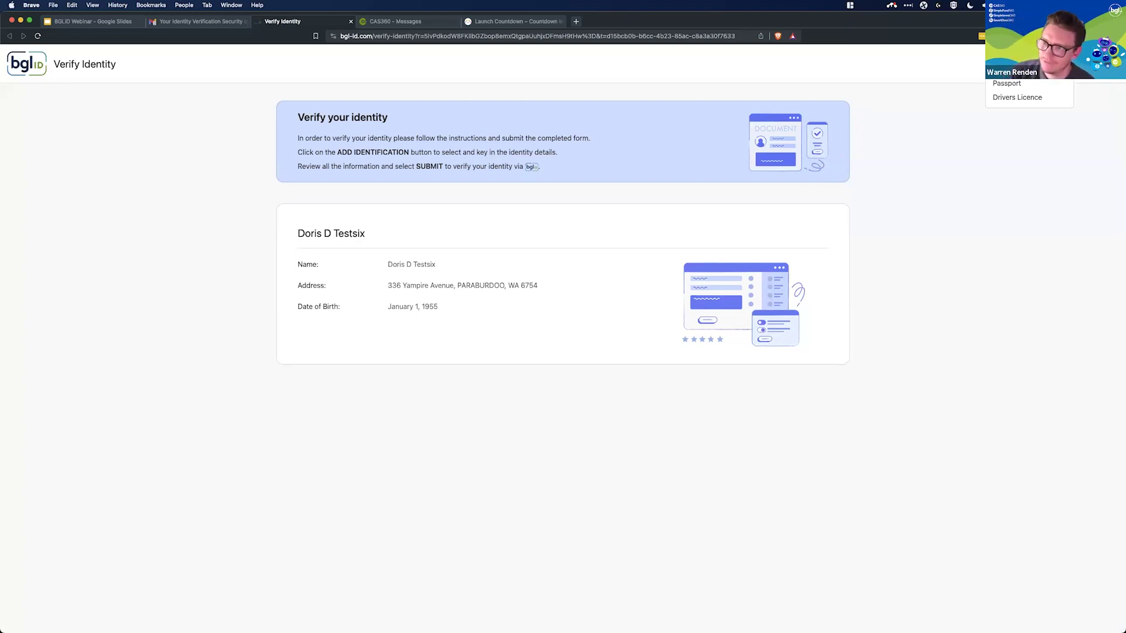
Add a driver's licence as identification and set its issue country to Australia.
{"action": "left_click", "coordinate": [1014, 98]}
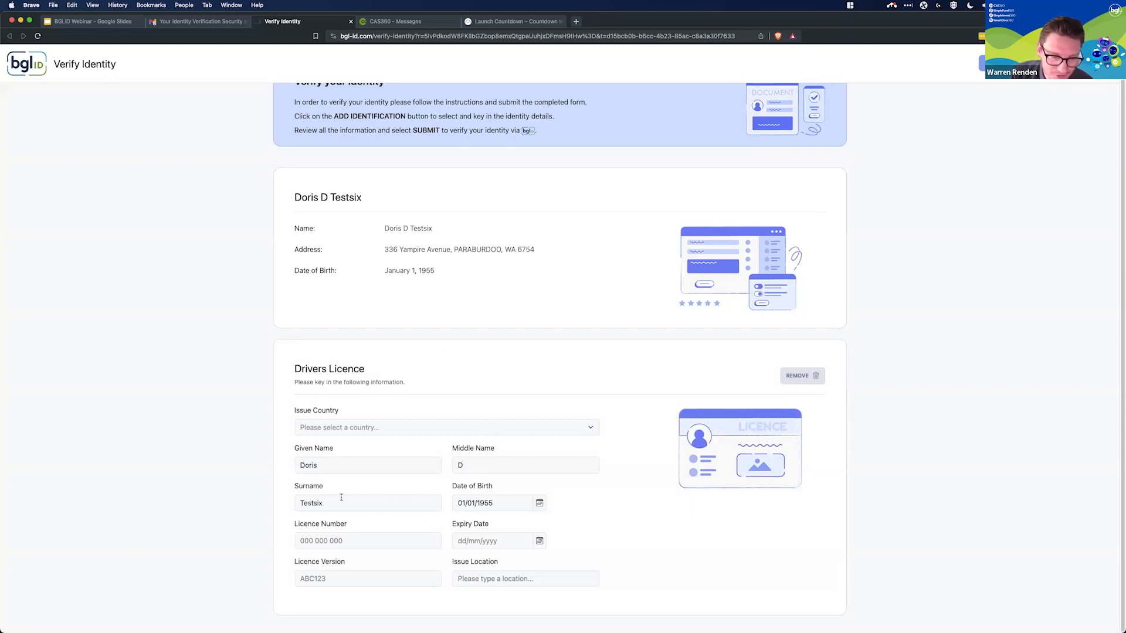
{"action": "left_click", "coordinate": [503, 426]}
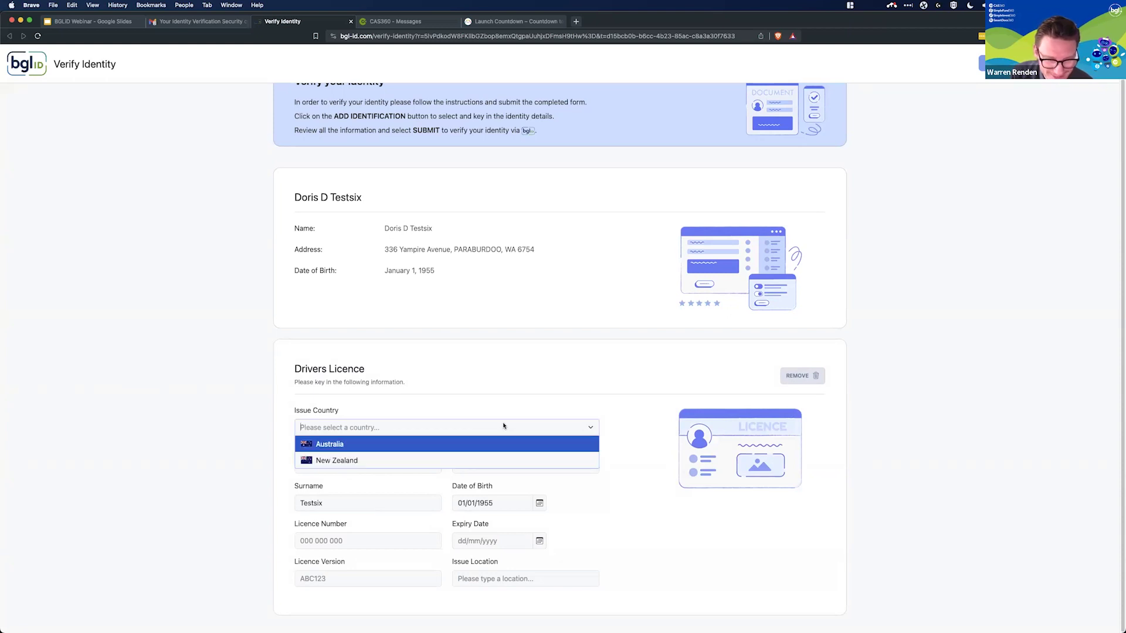
{"action": "left_click", "coordinate": [479, 444]}
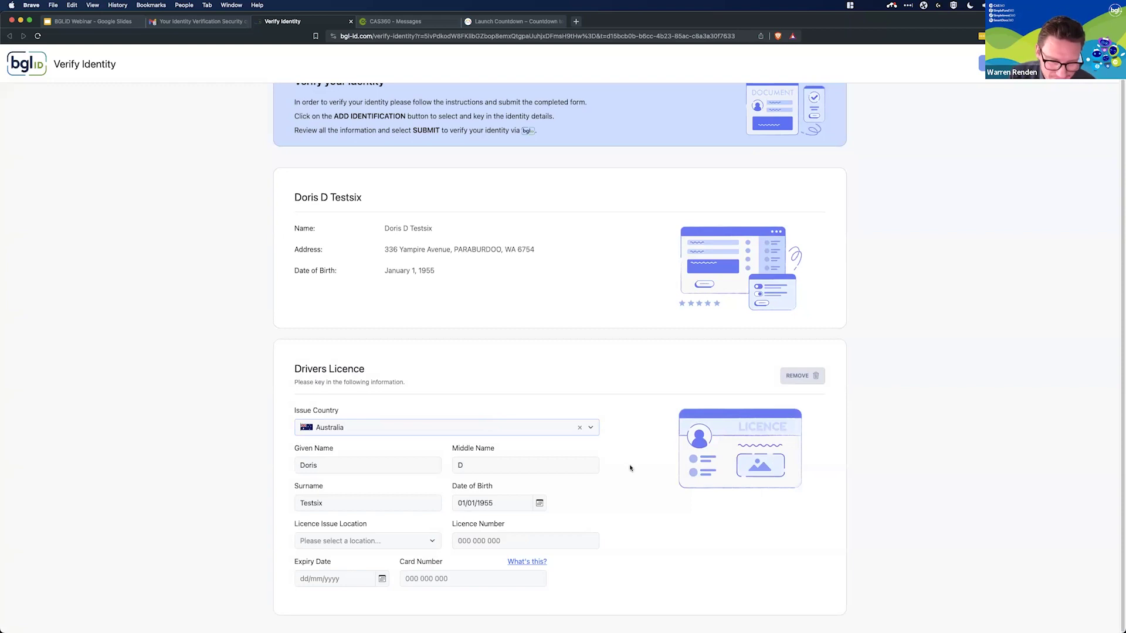
{"action": "scroll", "coordinate": [627, 499], "scroll_direction": "up", "scroll_amount": 1}
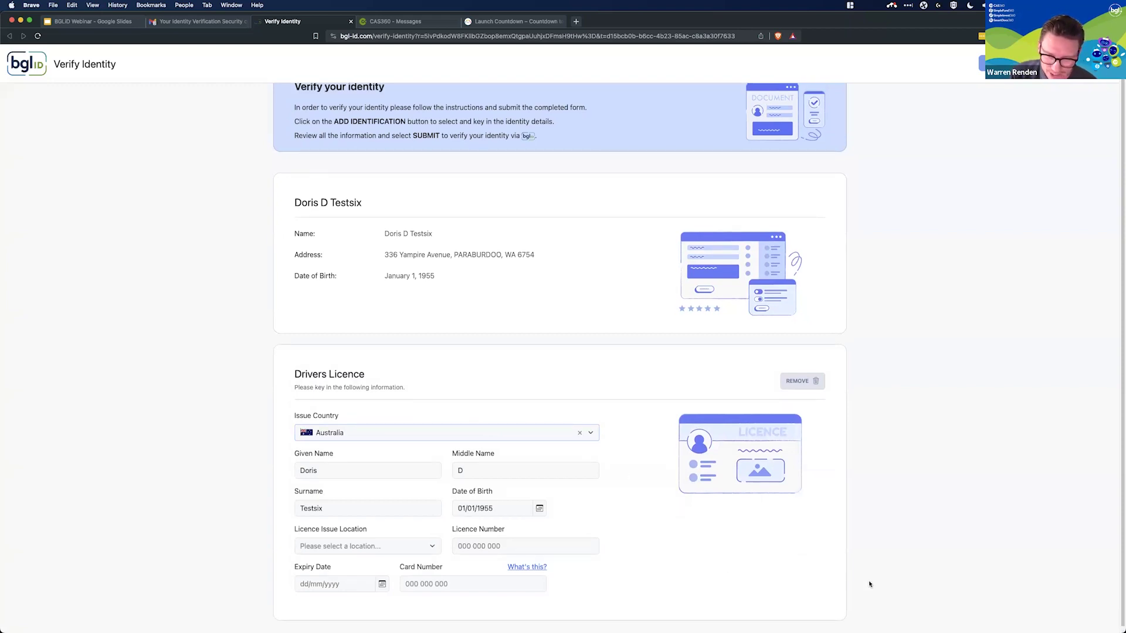
{"action": "scroll", "coordinate": [743, 533], "scroll_direction": "down", "scroll_amount": 1}
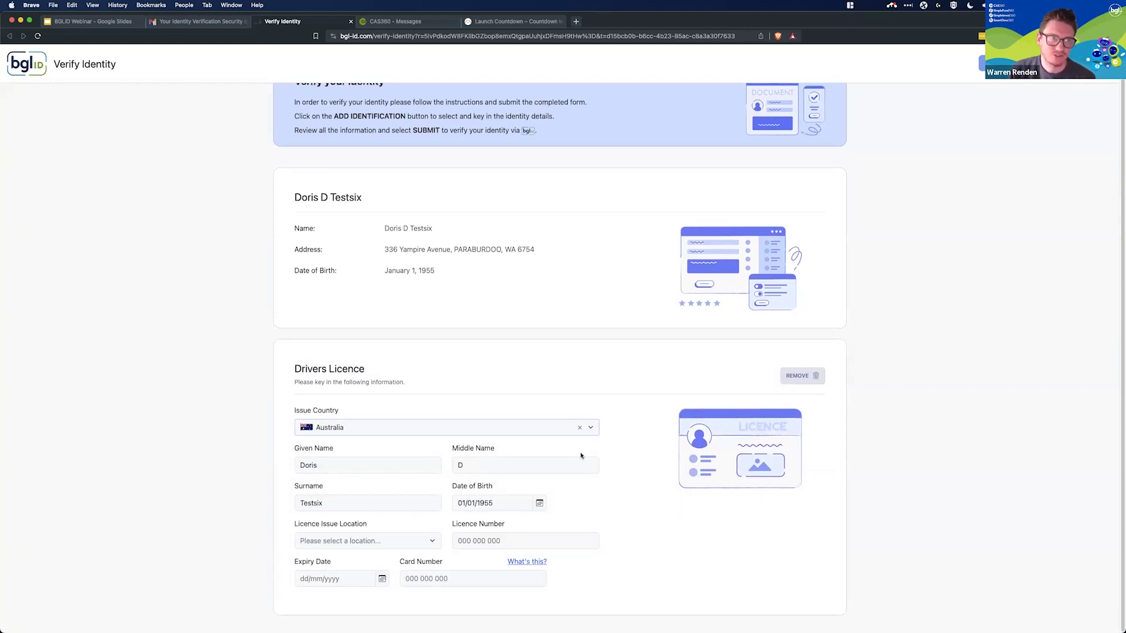
Switch to CAS360, search for the contact by first name and open their compliance details.
{"action": "left_click", "coordinate": [420, 23]}
{"action": "left_click", "coordinate": [116, 60]}
{"action": "type", "text": "doris"}
{"action": "left_click", "coordinate": [133, 91]}
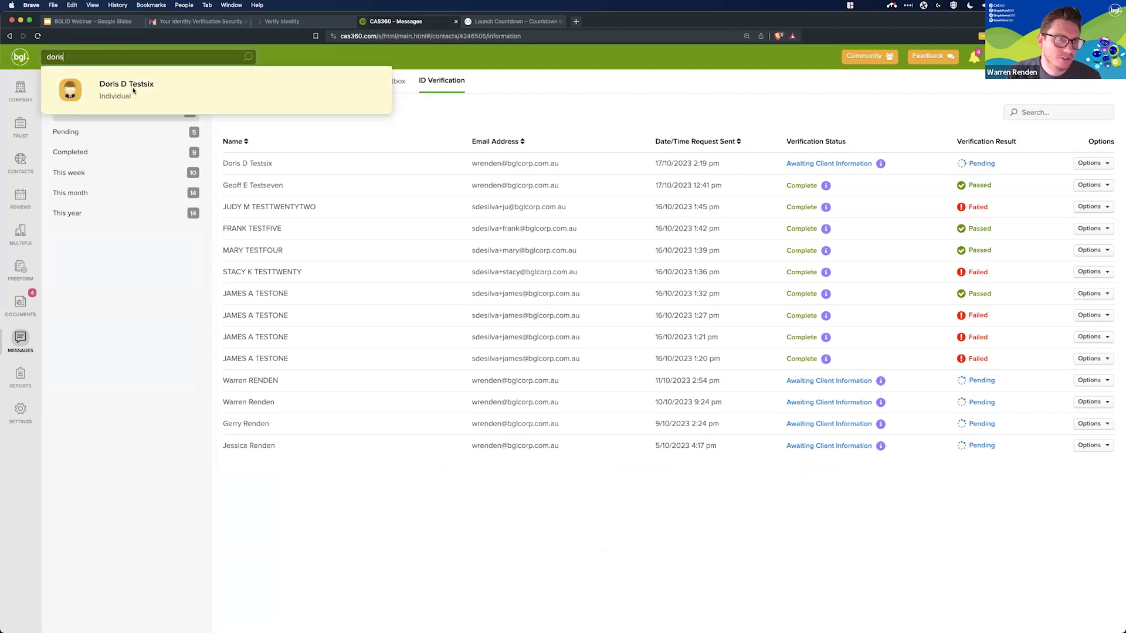
{"action": "left_click", "coordinate": [333, 215]}
Copy the driver's licence number from the compliance details into the licence number field of the Verify Identity form.
{"action": "scroll", "coordinate": [499, 428], "scroll_direction": "down", "scroll_amount": 3}
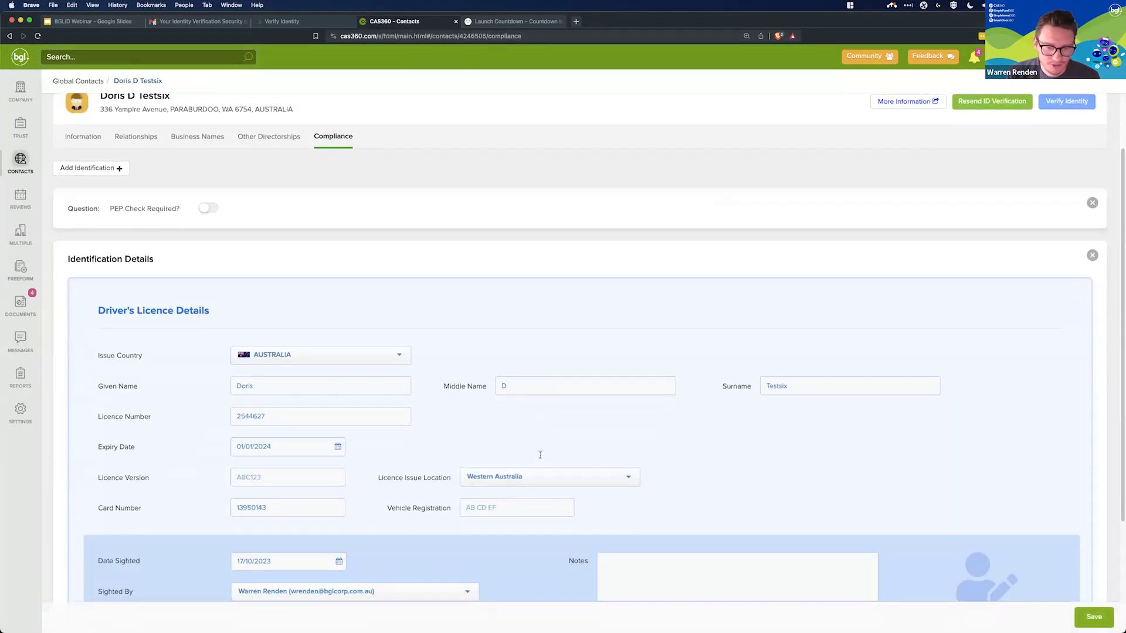
{"action": "scroll", "coordinate": [540, 457], "scroll_direction": "down", "scroll_amount": 2}
{"action": "left_click_drag", "start_coordinate": [264, 337], "coordinate": [237, 336]}
{"action": "key", "text": "super+c"}
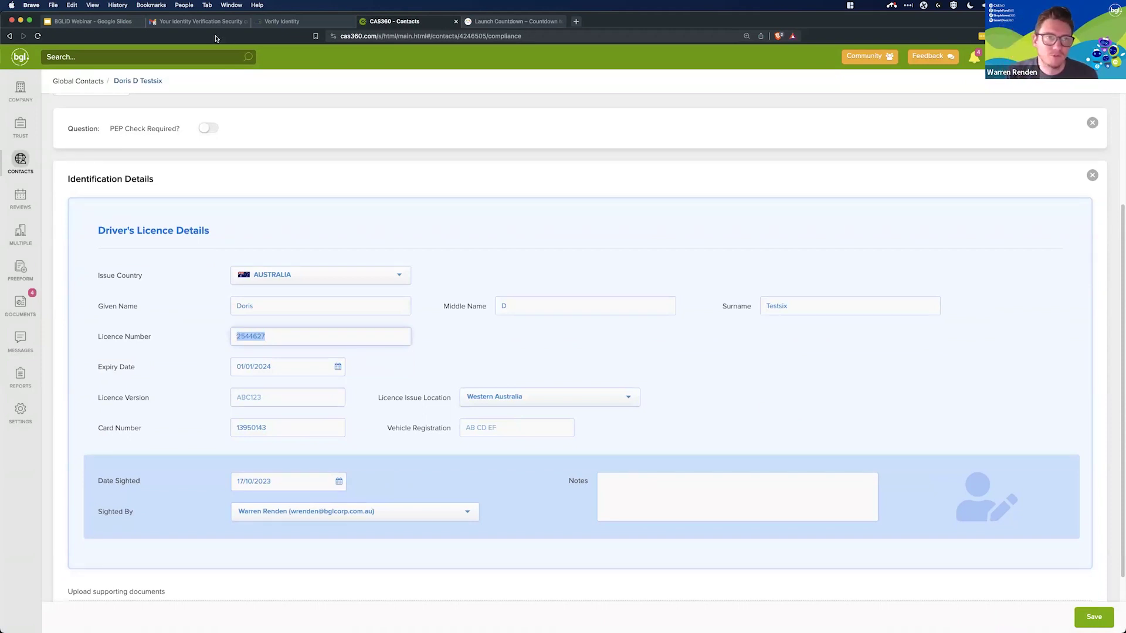
{"action": "left_click", "coordinate": [290, 22]}
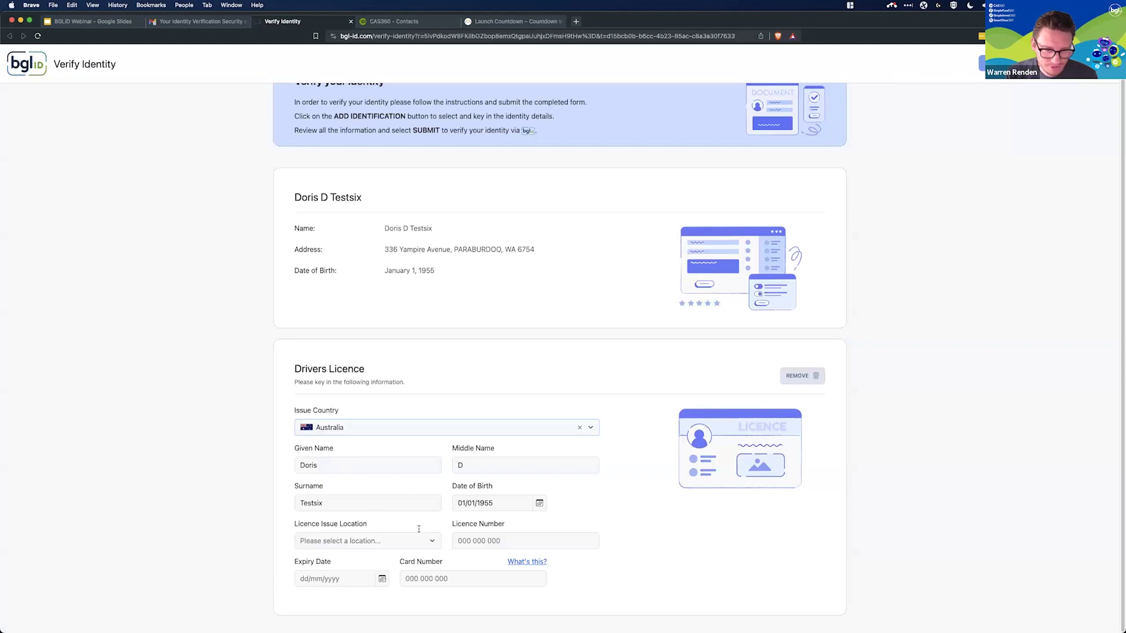
{"action": "left_click", "coordinate": [504, 541]}
{"action": "key", "text": "super+v"}
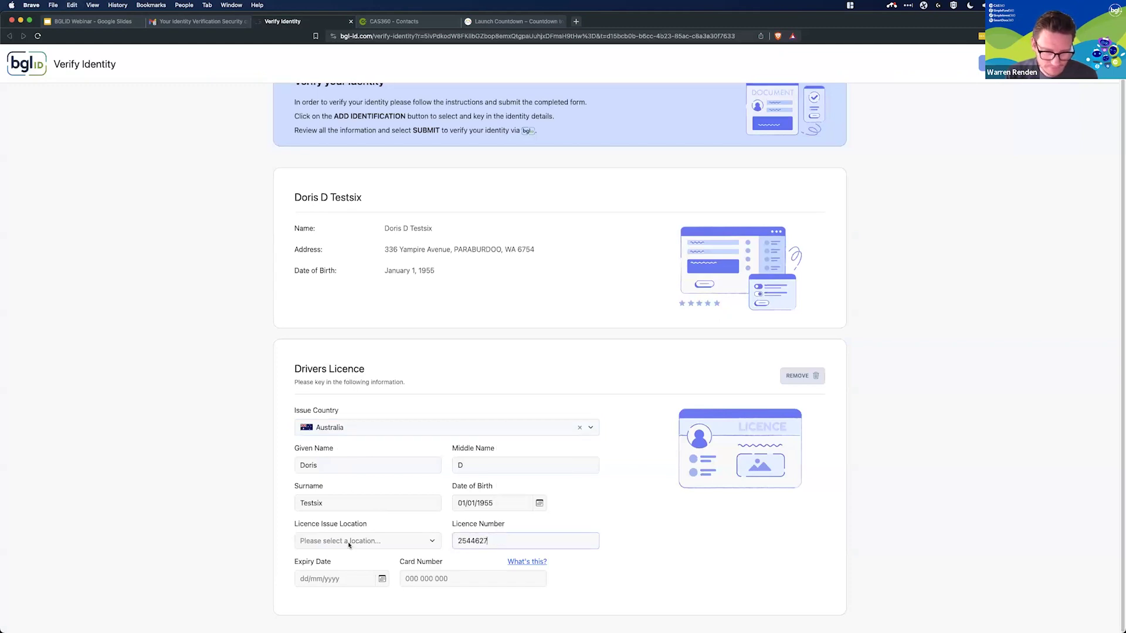
Set the licence issue location to Western Australia.
{"action": "left_click", "coordinate": [356, 541]}
{"action": "left_click", "coordinate": [340, 622]}
{"action": "left_click", "coordinate": [510, 540]}
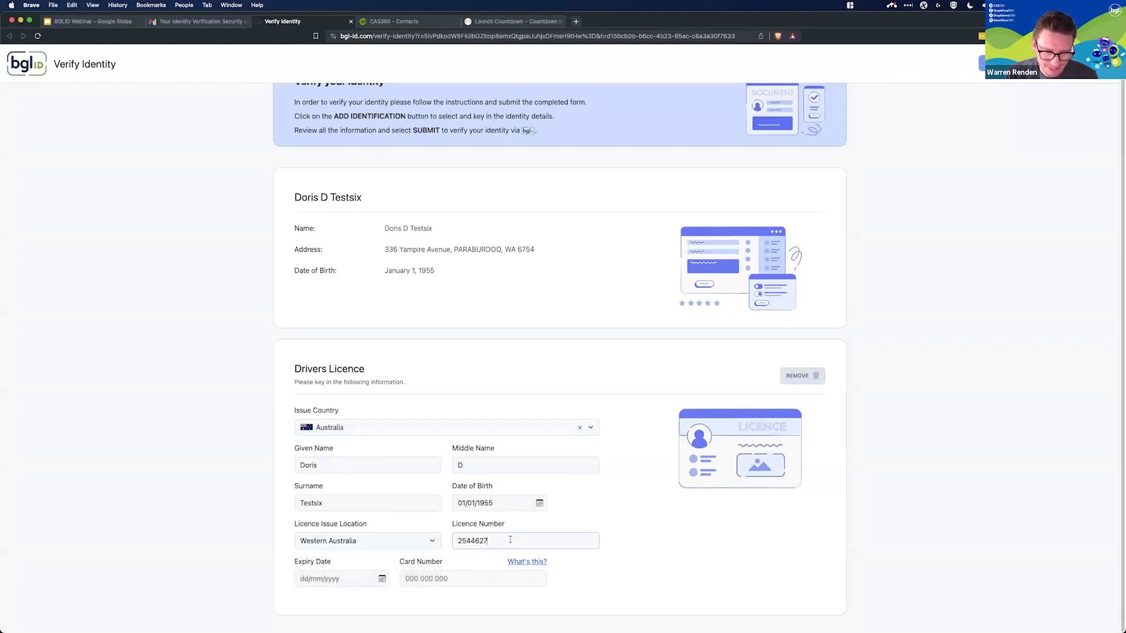
Set the driver's licence expiry date to 01/01/2024 using the suggested entry.
{"action": "left_click", "coordinate": [382, 578]}
{"action": "left_click", "coordinate": [351, 577]}
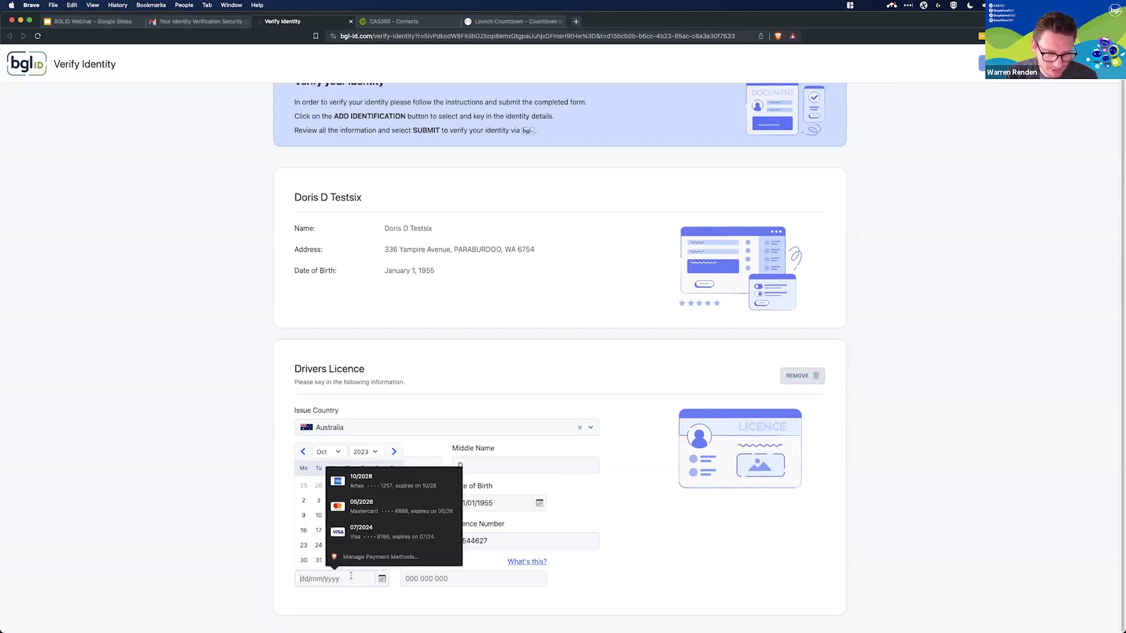
{"action": "key", "text": "Escape"}
{"action": "key", "text": "Escape"}
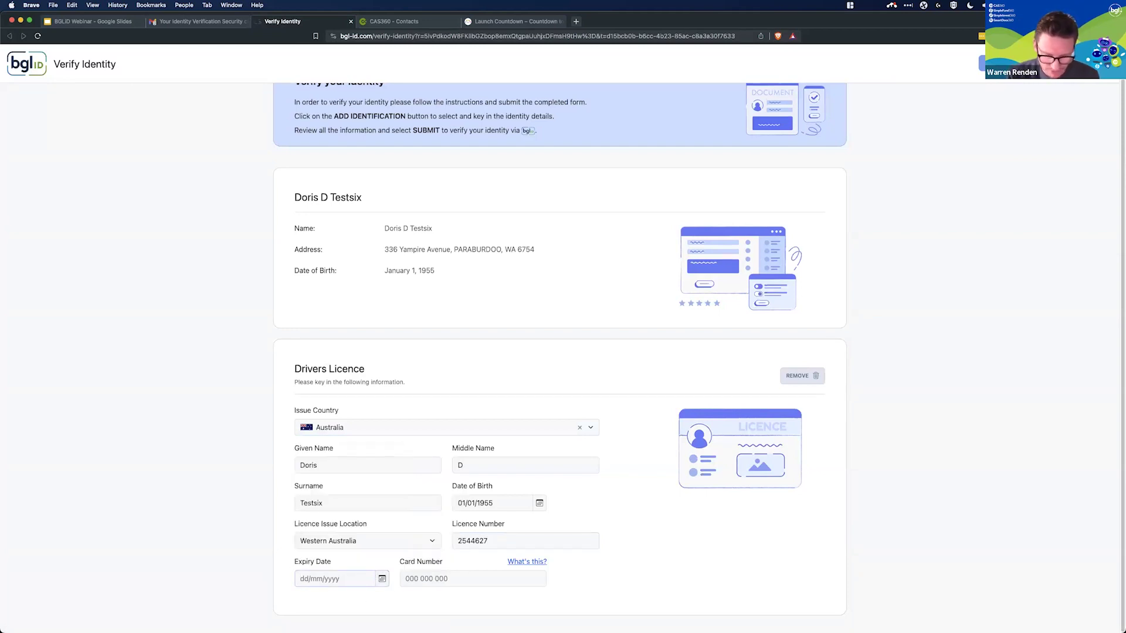
{"action": "type", "text": "01"}
{"action": "left_click", "coordinate": [361, 601]}
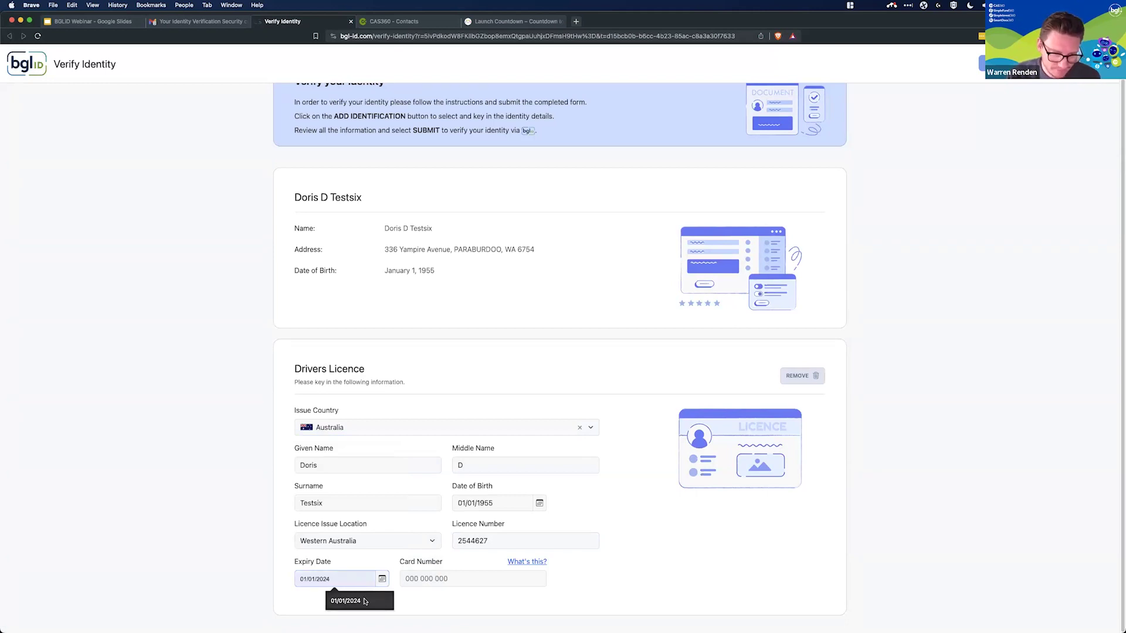
Clear the driver's licence expiry date and re-enter it as 01/01/2024.
{"action": "key", "text": "super+a"}
{"action": "key", "text": "BackSpace"}
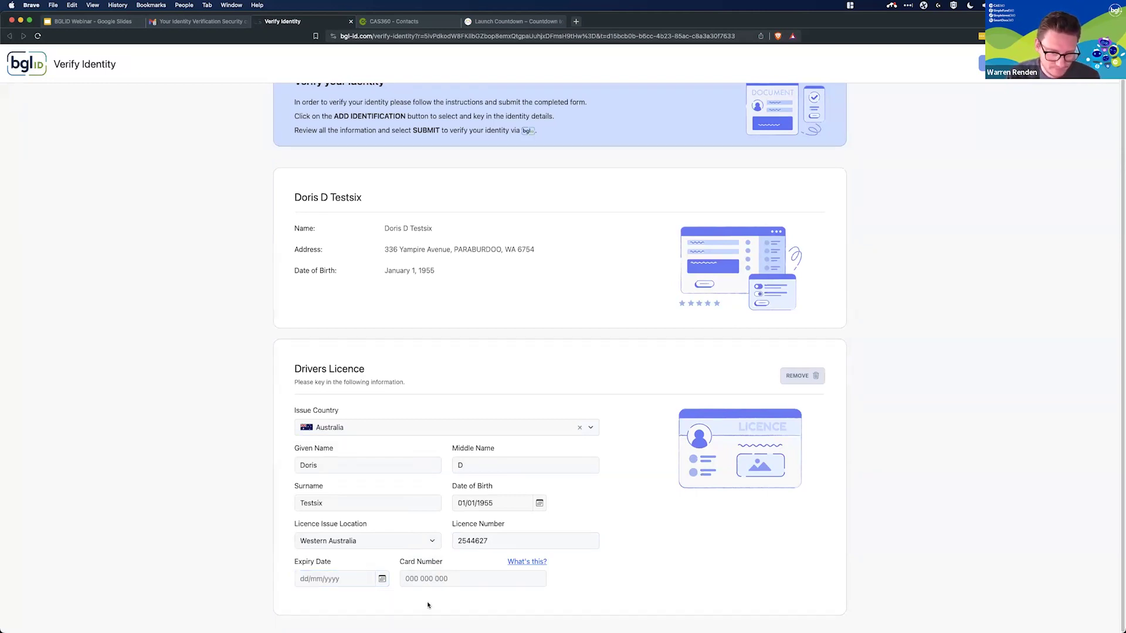
{"action": "left_click", "coordinate": [372, 578]}
{"action": "type", "text": "01"}
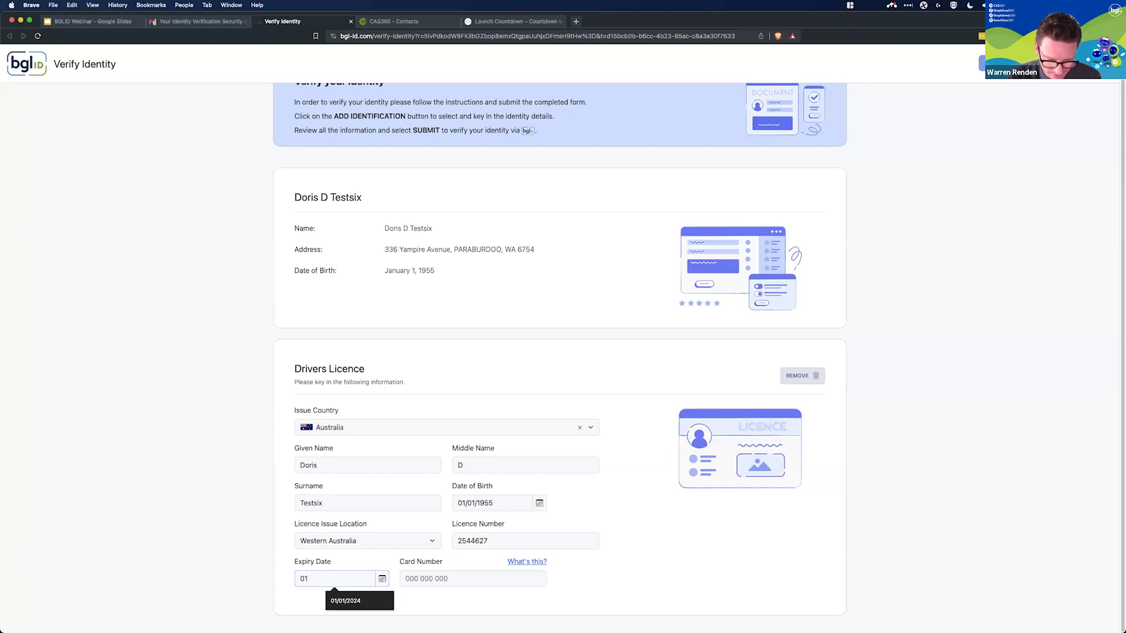
{"action": "type", "text": "/01/2024"}
{"action": "key", "text": "Tab"}
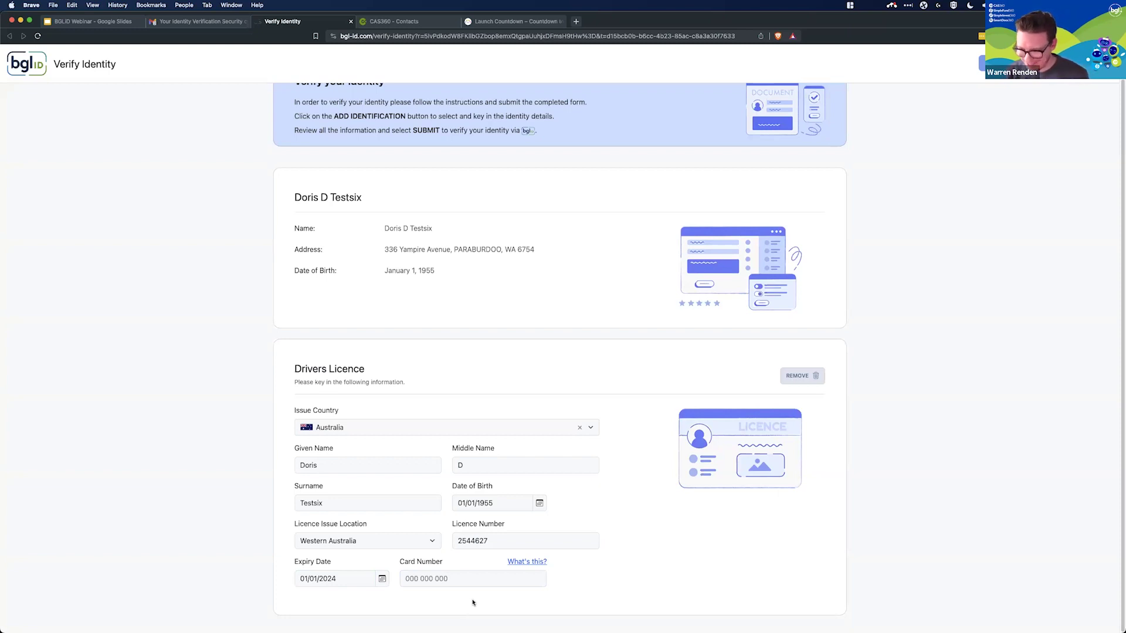
Open the card number help article and review the licence guides for the other states and territories, ending with Western Australia.
{"action": "left_click", "coordinate": [526, 562]}
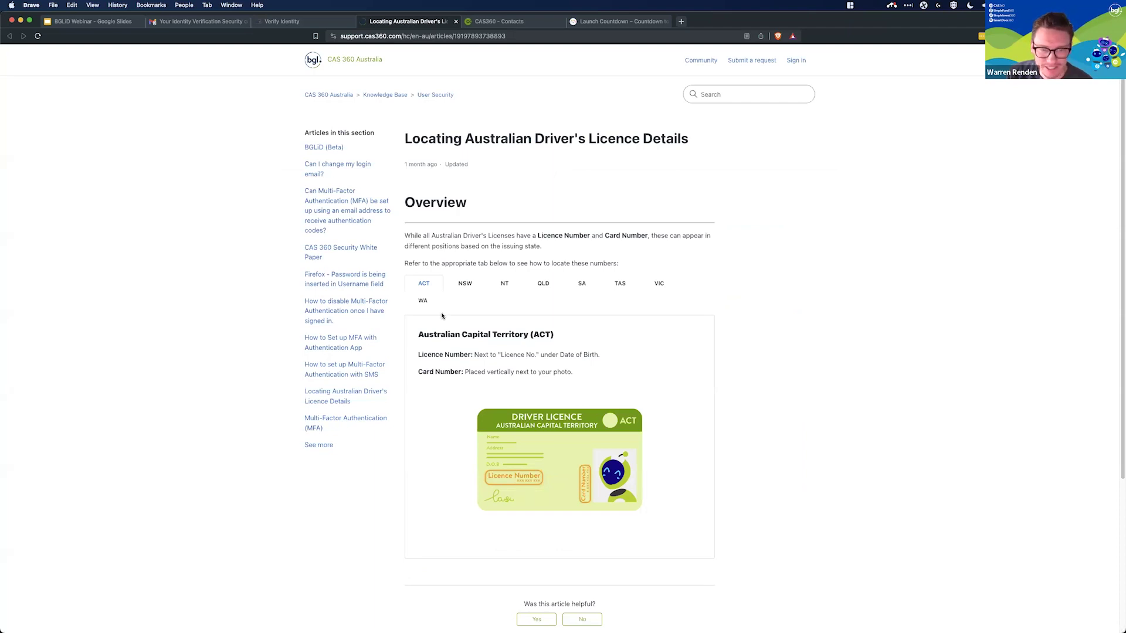
{"action": "left_click", "coordinate": [464, 285]}
{"action": "left_click", "coordinate": [505, 287]}
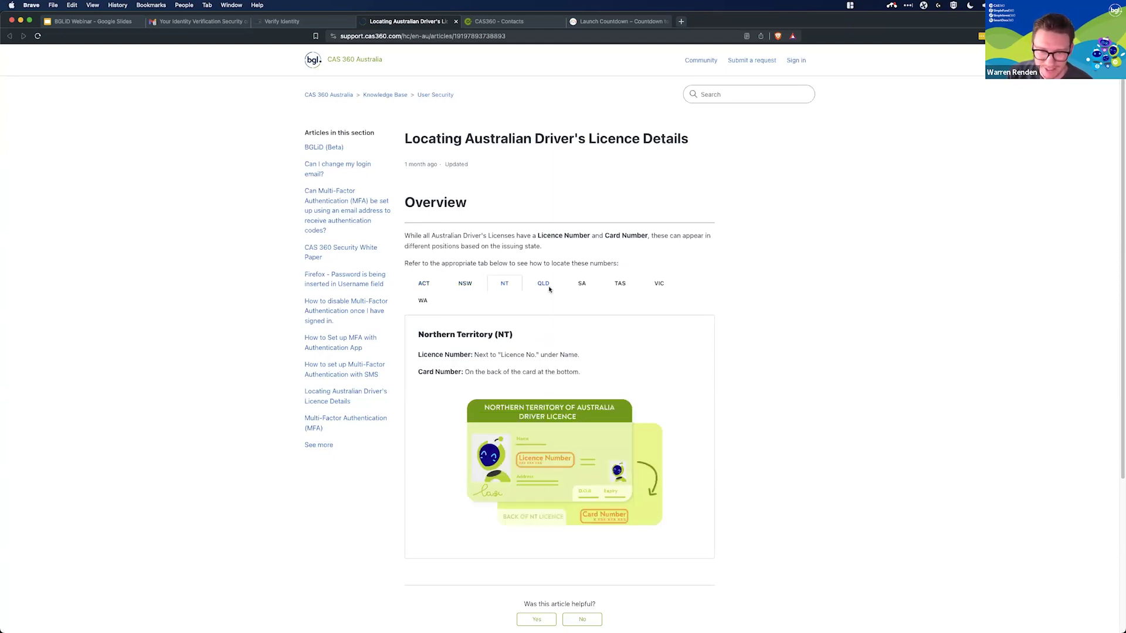
{"action": "left_click", "coordinate": [550, 290]}
{"action": "left_click", "coordinate": [582, 290]}
{"action": "left_click", "coordinate": [627, 286]}
{"action": "left_click", "coordinate": [657, 289]}
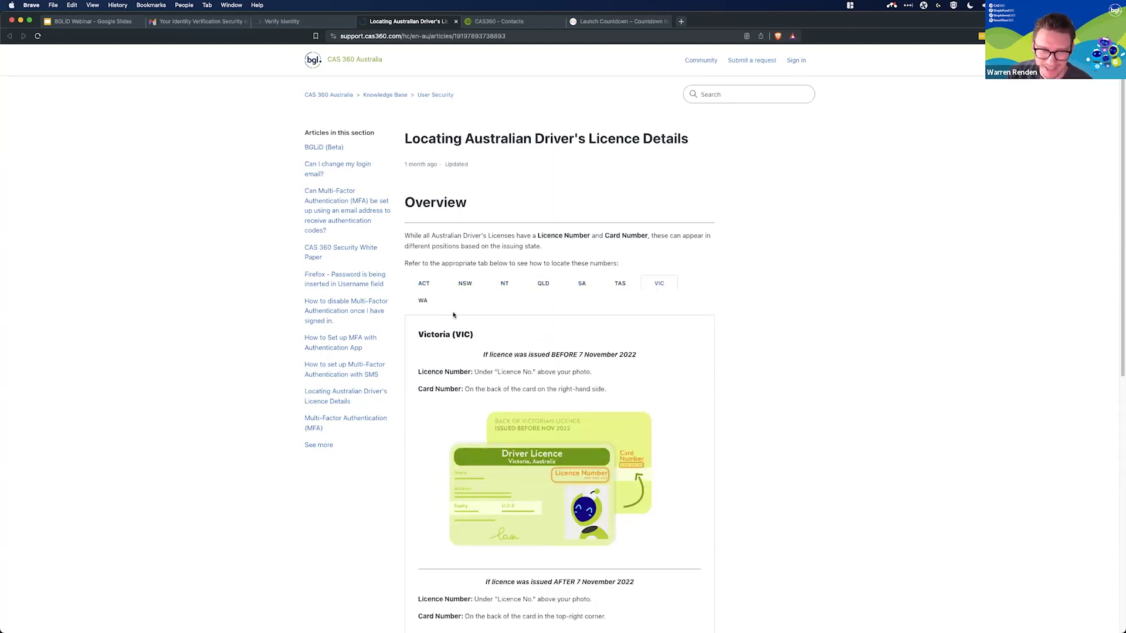
{"action": "left_click", "coordinate": [429, 305]}
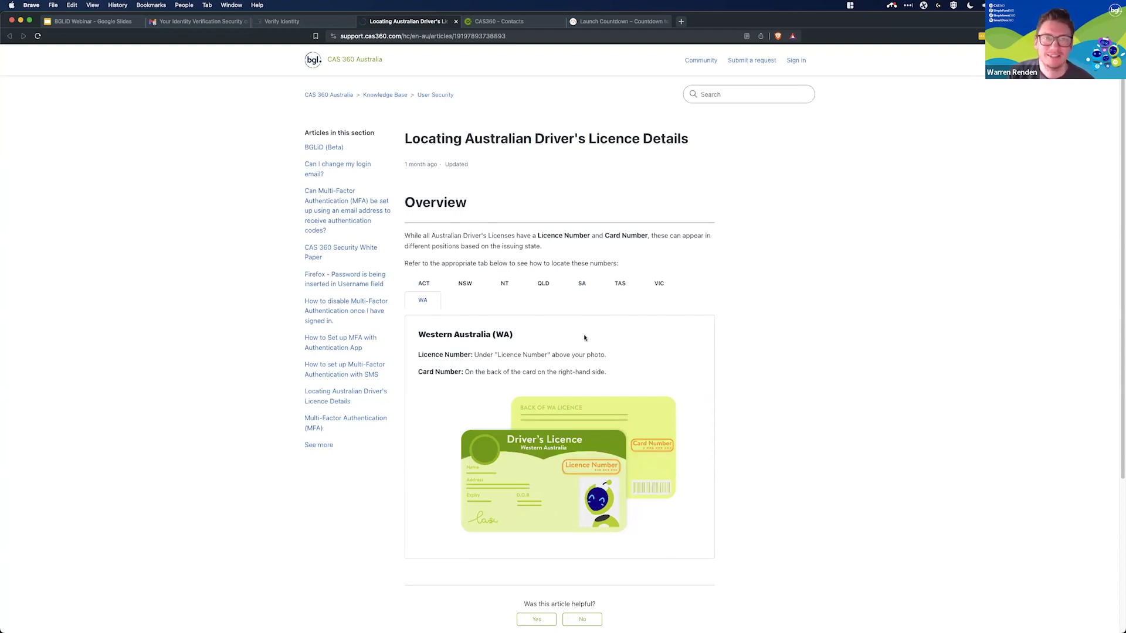
Copy the driver's licence card number from CAS360 into the card number field of the Verify Identity form and submit it with consent.
{"action": "left_click", "coordinate": [327, 23]}
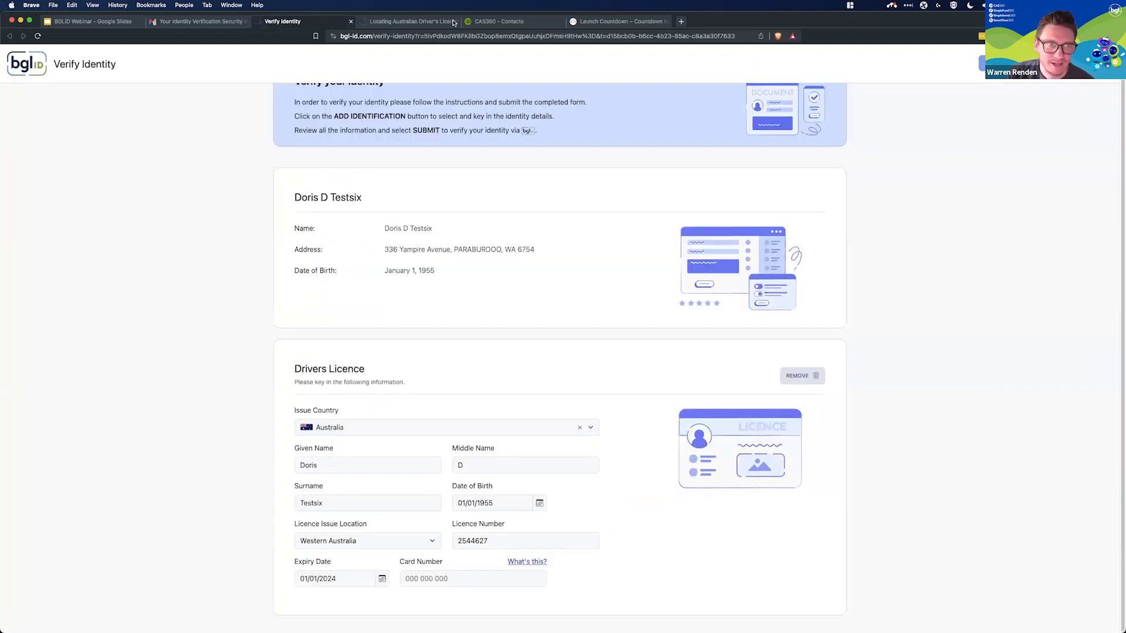
{"action": "left_click", "coordinate": [495, 21]}
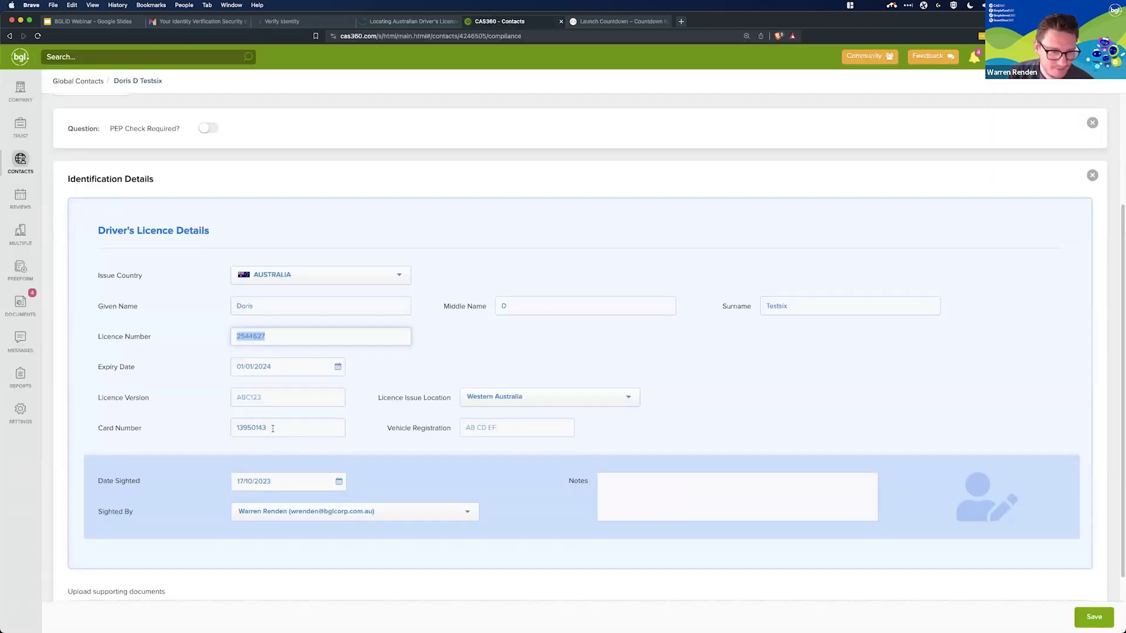
{"action": "left_click_drag", "start_coordinate": [272, 429], "coordinate": [229, 424]}
{"action": "key", "text": "super+c"}
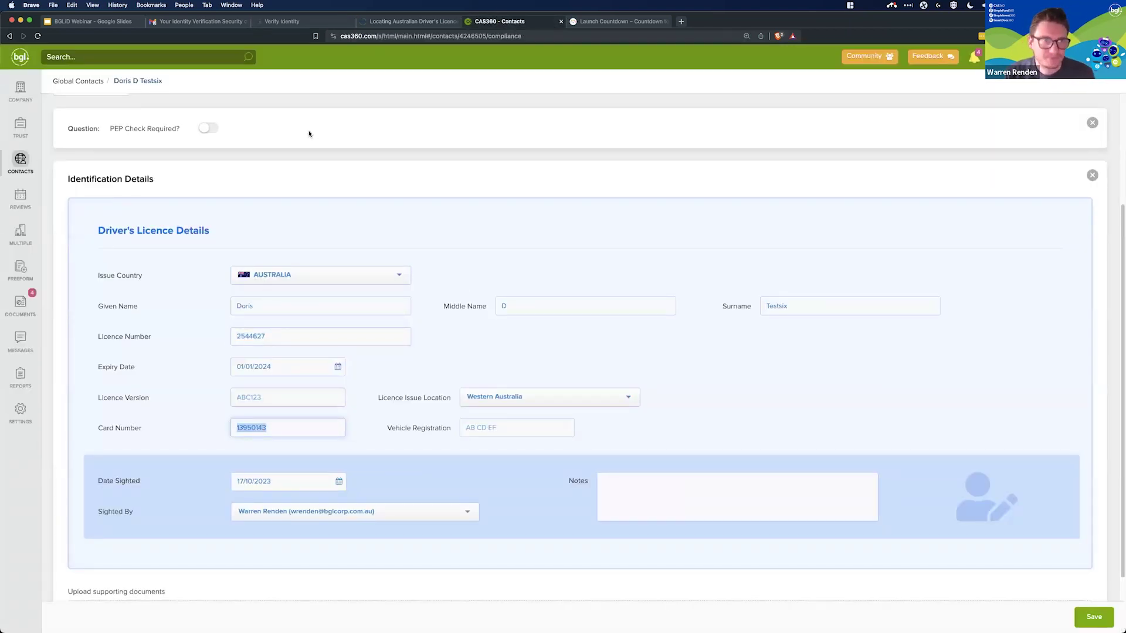
{"action": "left_click", "coordinate": [315, 23]}
{"action": "left_click", "coordinate": [466, 578]}
{"action": "key", "text": "super+v"}
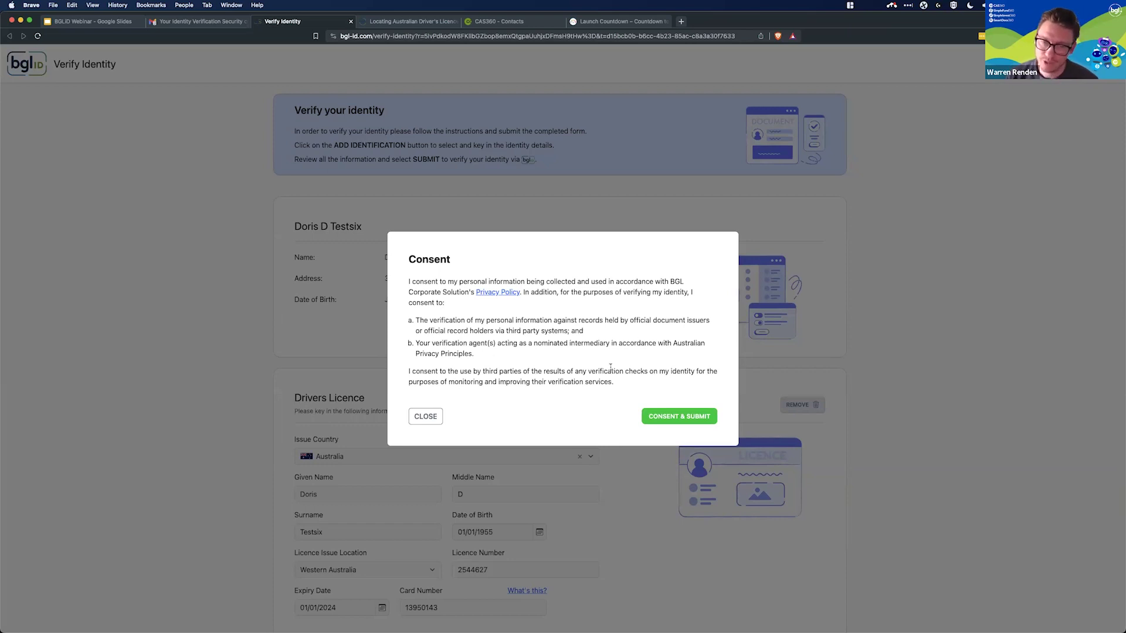
{"action": "left_click", "coordinate": [681, 420]}
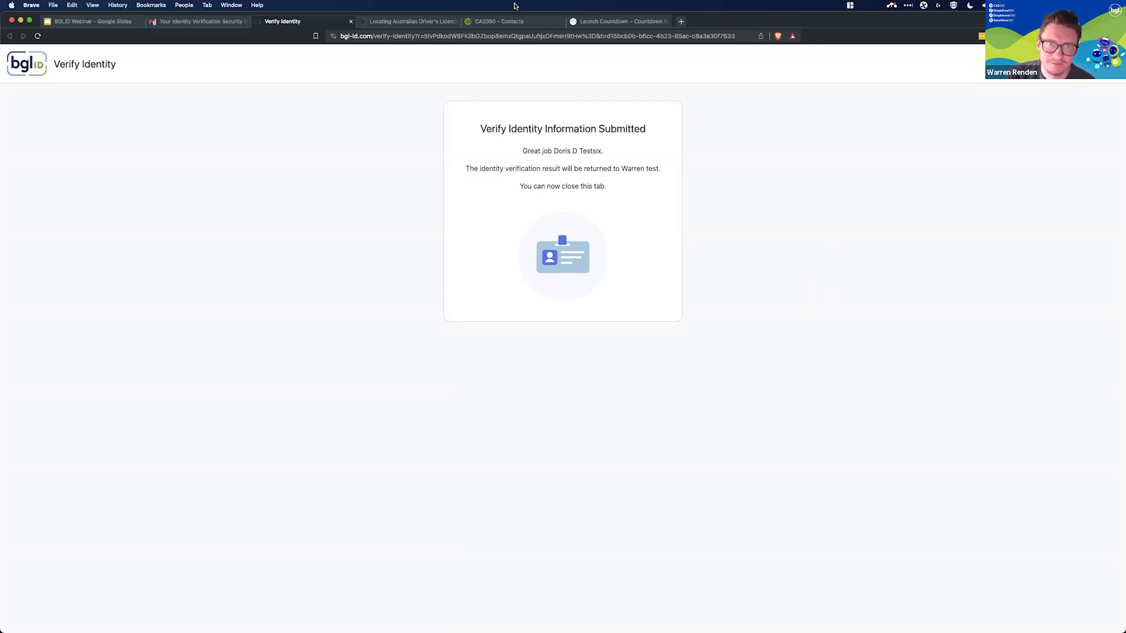
Switch to CAS360, refresh the contact's compliance page and check the identity verification risk level and status.
{"action": "left_click", "coordinate": [512, 26]}
{"action": "scroll", "coordinate": [387, 151], "scroll_direction": "up", "scroll_amount": 3}
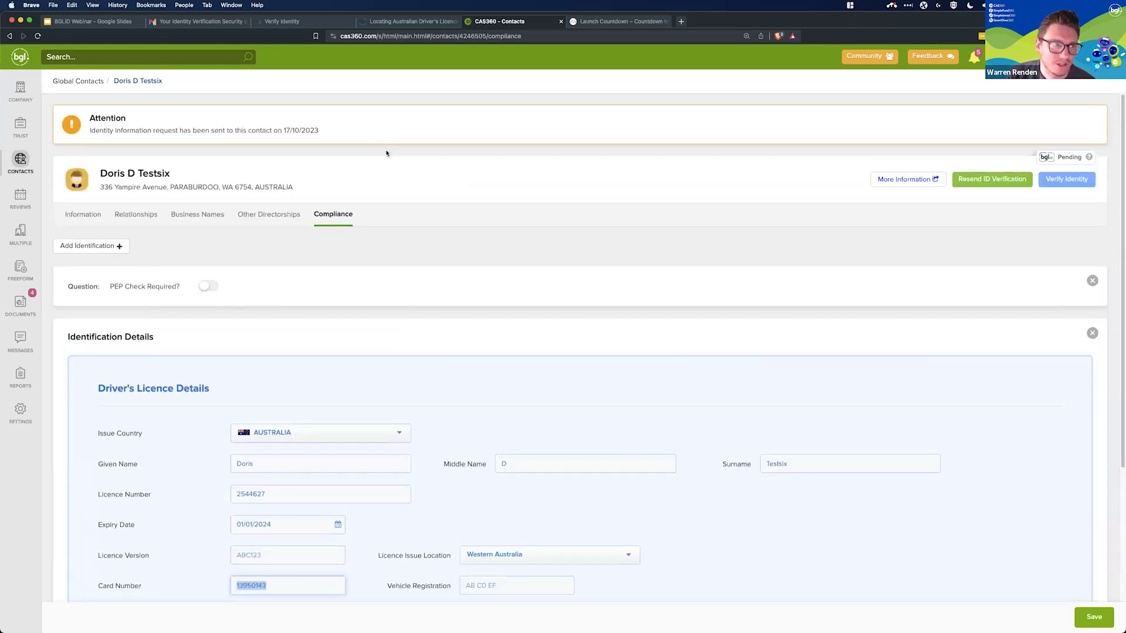
{"action": "left_click", "coordinate": [37, 36]}
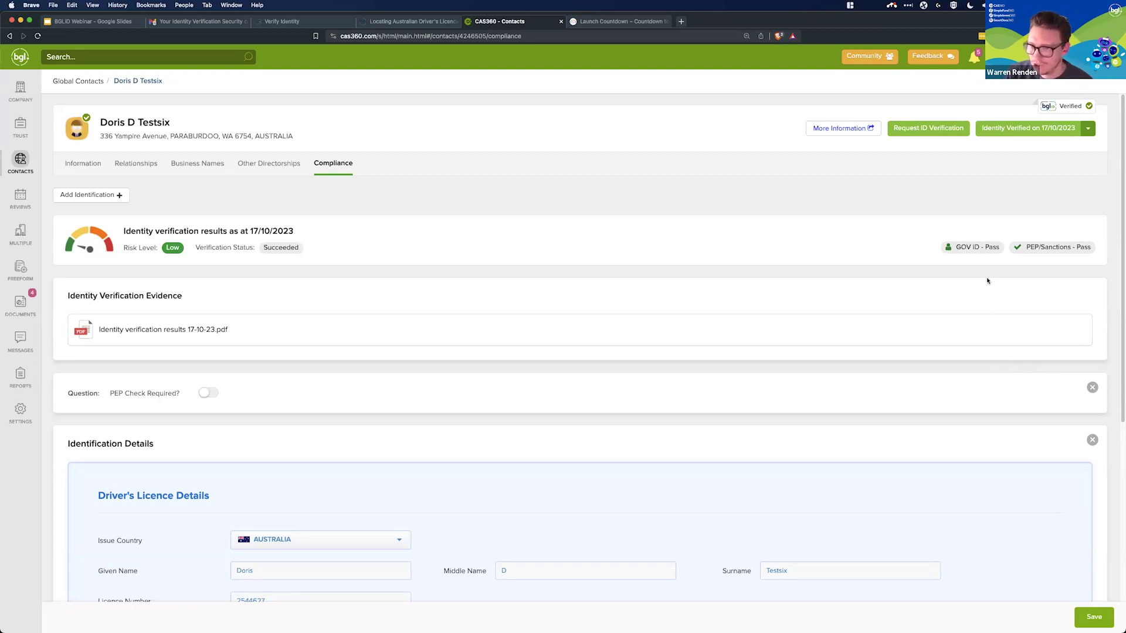
{"action": "mouse_move", "coordinate": [977, 252]}
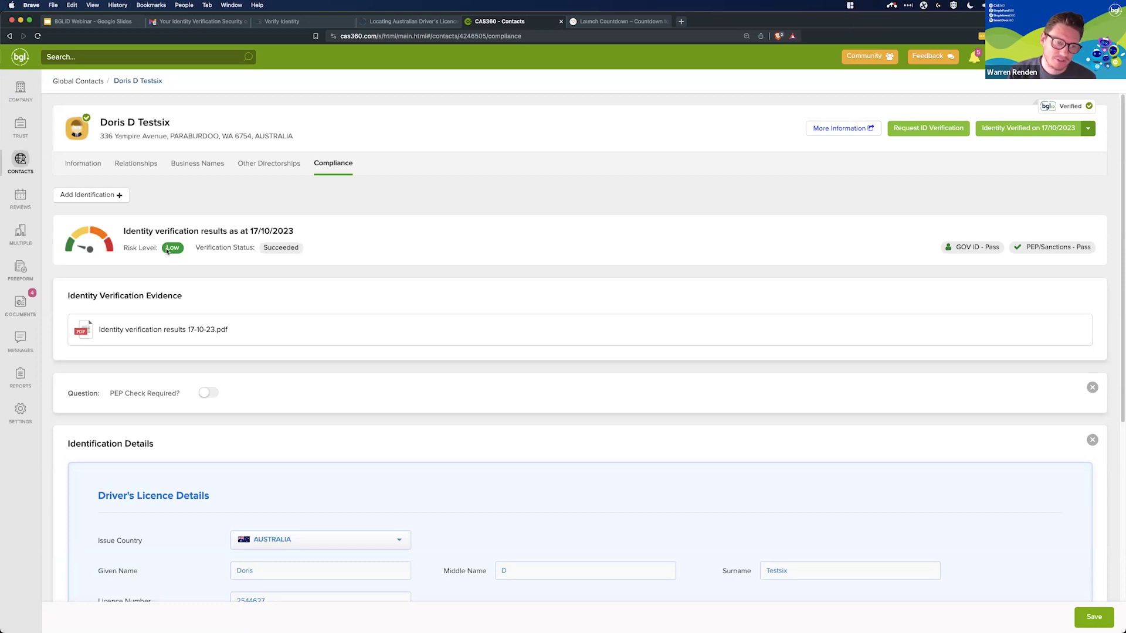
{"action": "left_click_drag", "start_coordinate": [303, 248], "coordinate": [265, 247]}
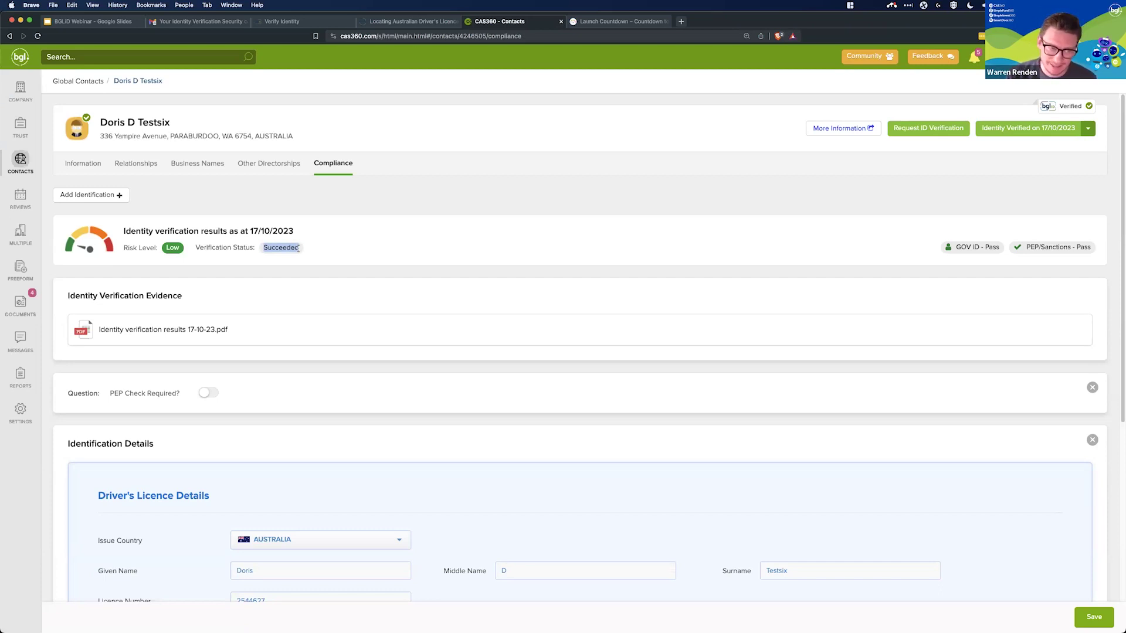
Preview the identity verification results PDF from the verification evidence and return to the contact's compliance page.
{"action": "mouse_move", "coordinate": [575, 343]}
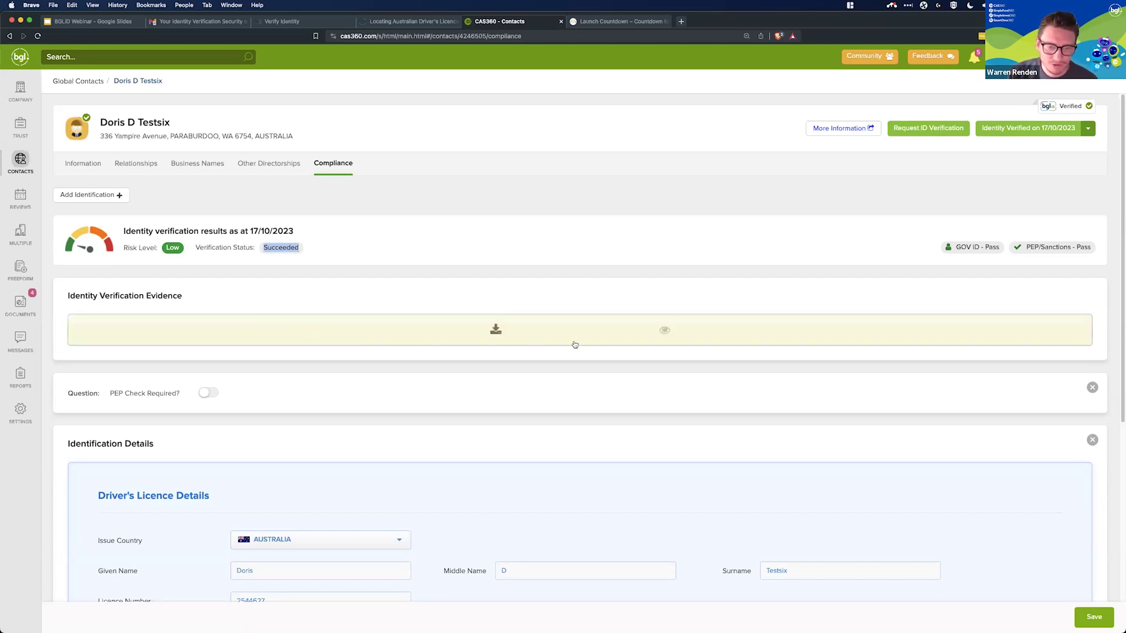
{"action": "left_click", "coordinate": [664, 331]}
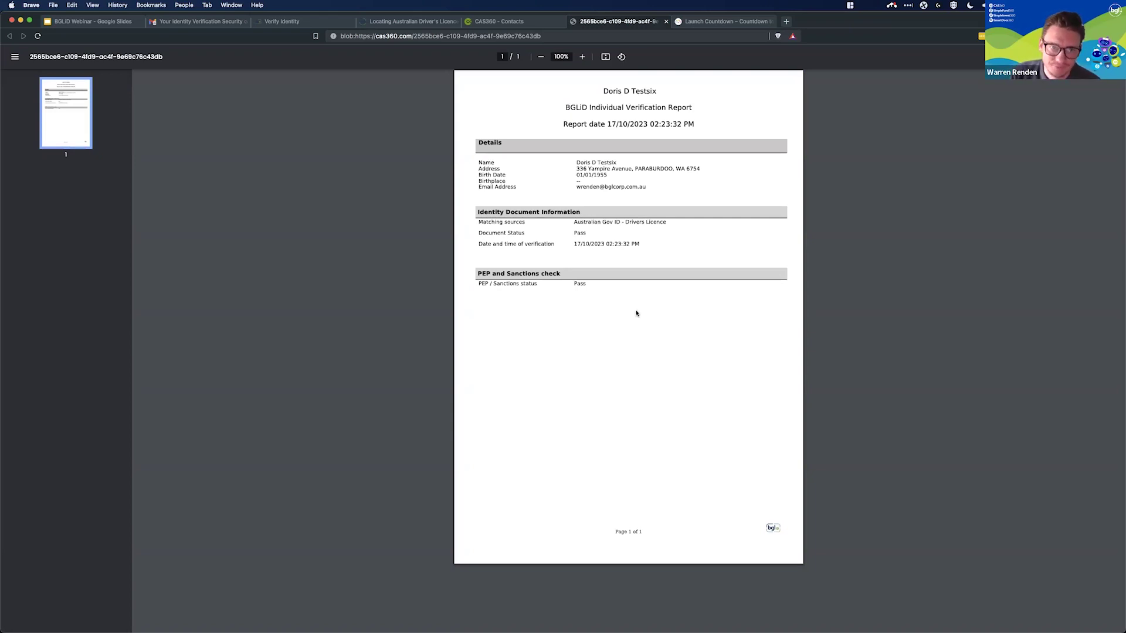
{"action": "left_click", "coordinate": [536, 23]}
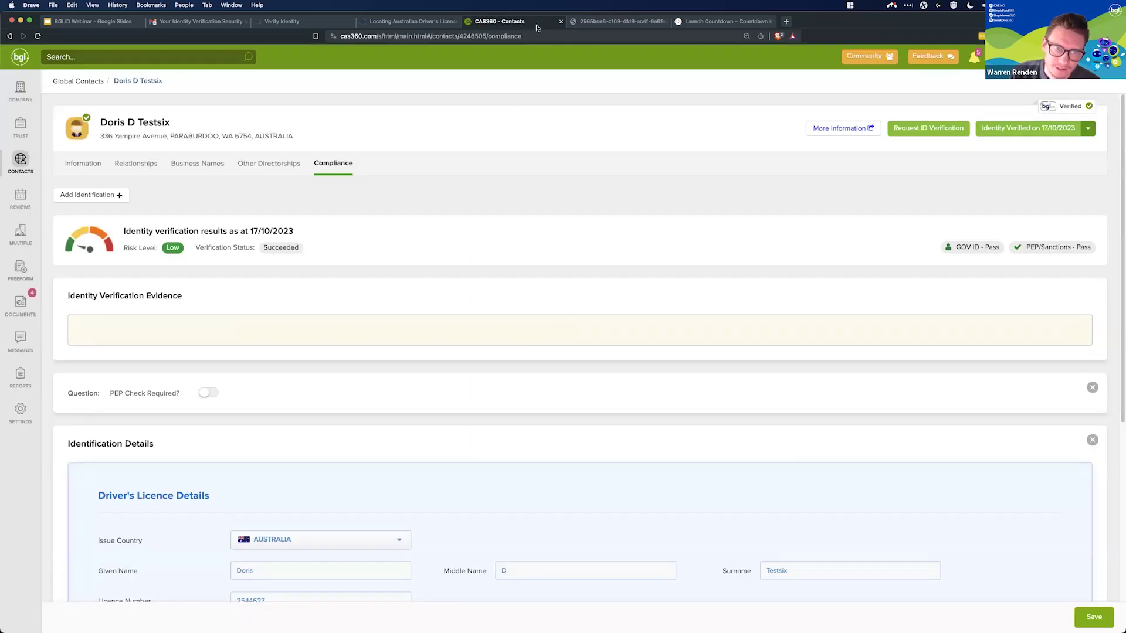
Open the global contacts and filter them by AML / PEP Verified, followed by AML / PEP Failed.
{"action": "left_click", "coordinate": [17, 165]}
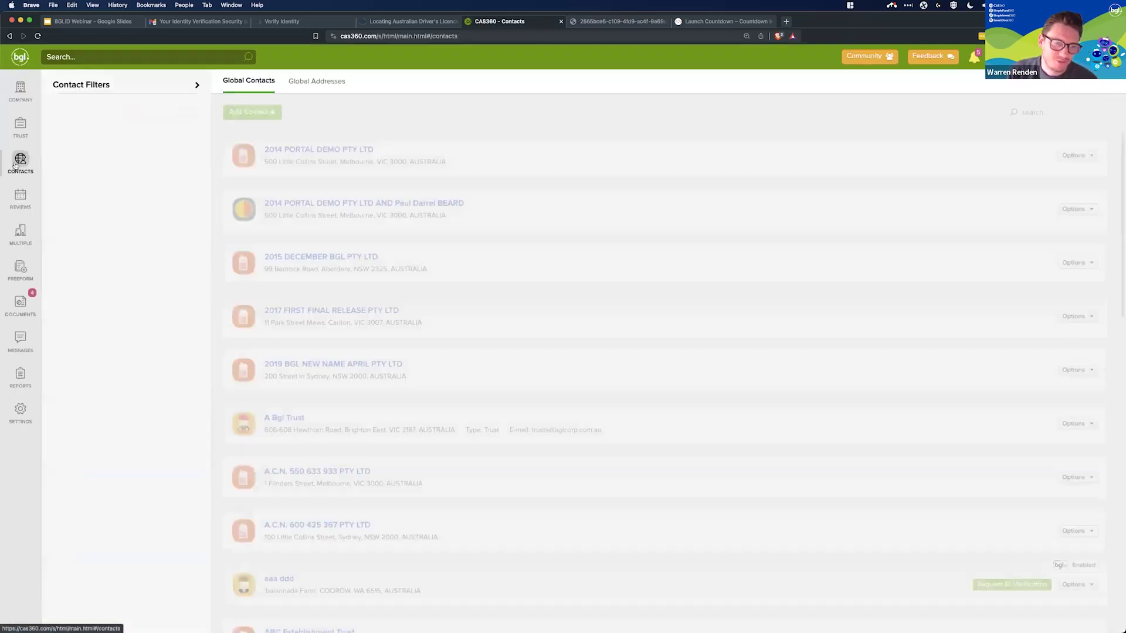
{"action": "left_click", "coordinate": [91, 327]}
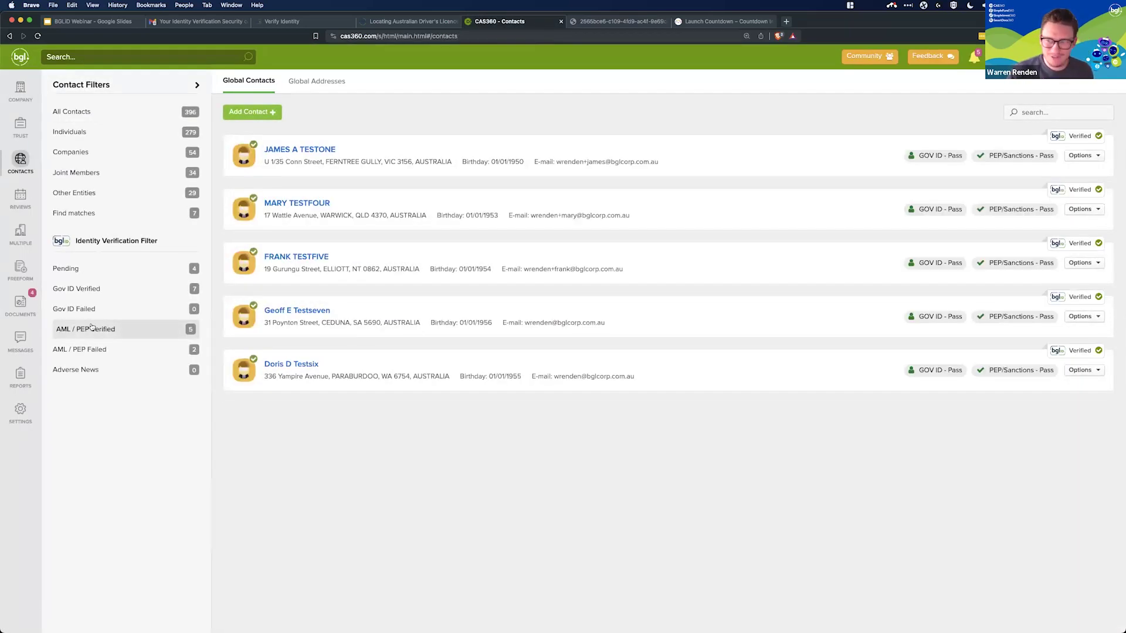
{"action": "left_click", "coordinate": [101, 349]}
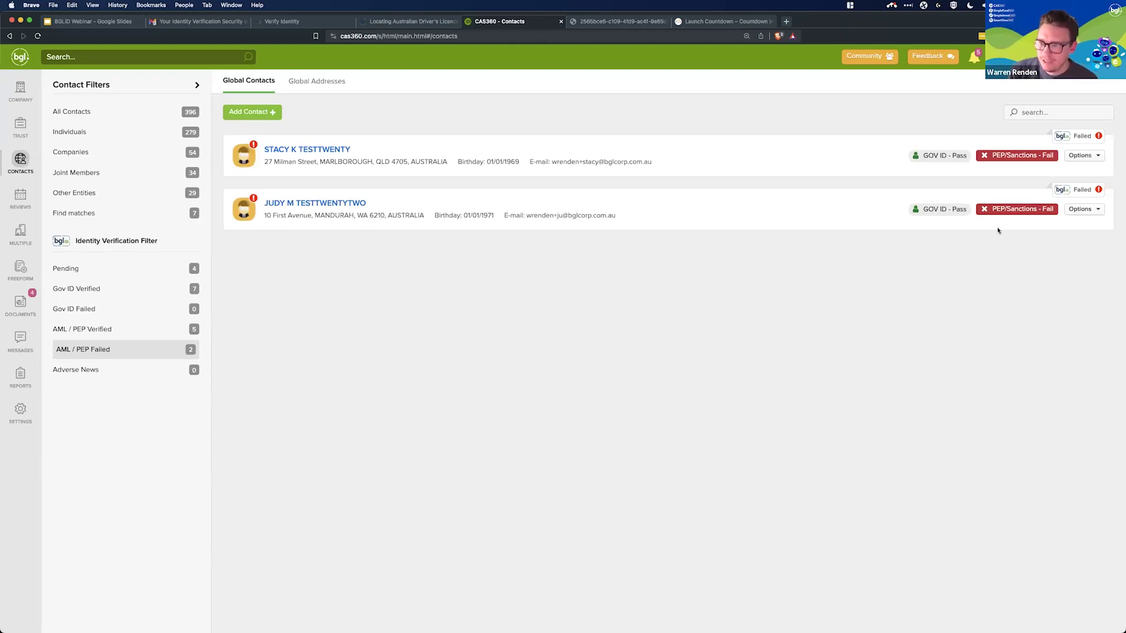
Open the second contact's failed PEP/Sanctions result and examine the matched name and the sanction's country.
{"action": "left_click", "coordinate": [1007, 211]}
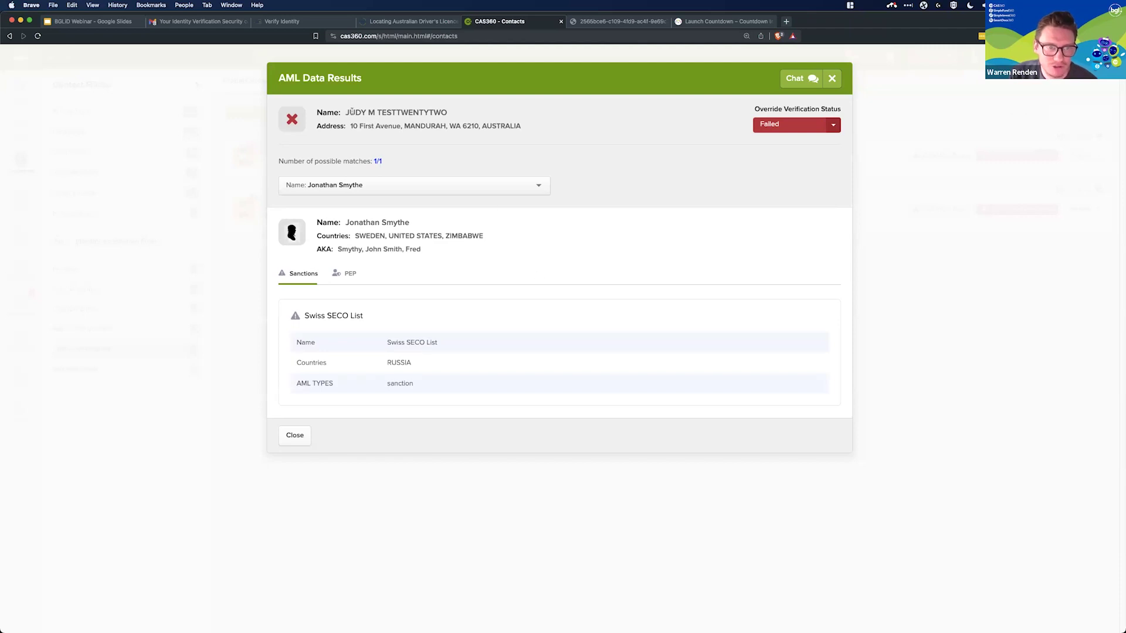
{"action": "left_click_drag", "start_coordinate": [346, 223], "coordinate": [410, 226]}
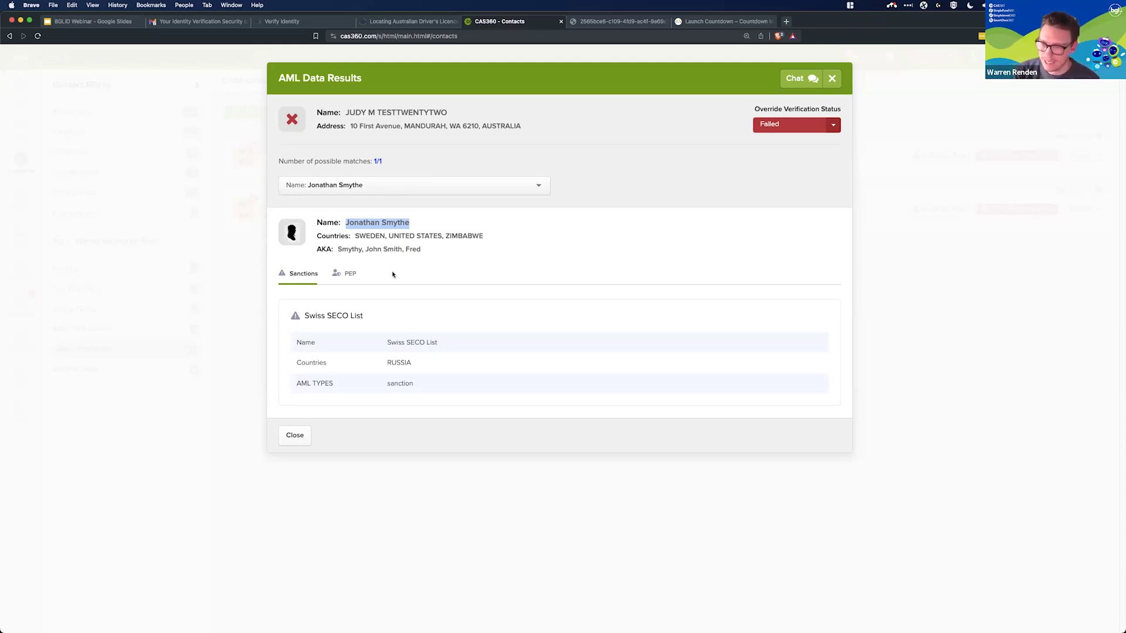
{"action": "left_click_drag", "start_coordinate": [422, 368], "coordinate": [386, 362]}
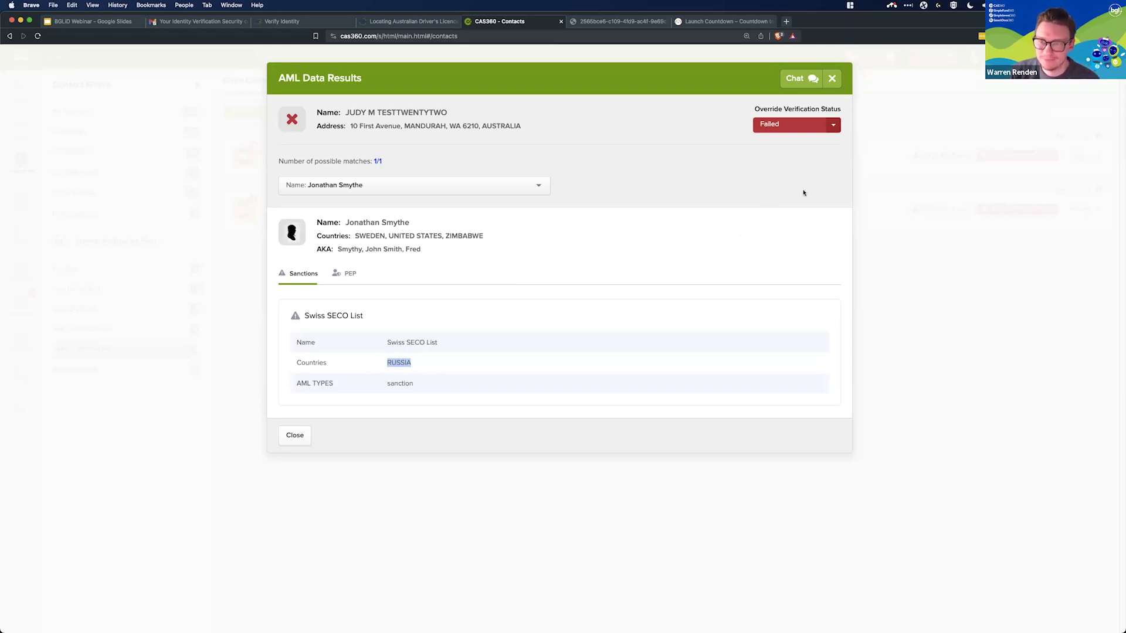
Override the contact's AML verification status to Manually Passed and confirm the change.
{"action": "left_click", "coordinate": [835, 130]}
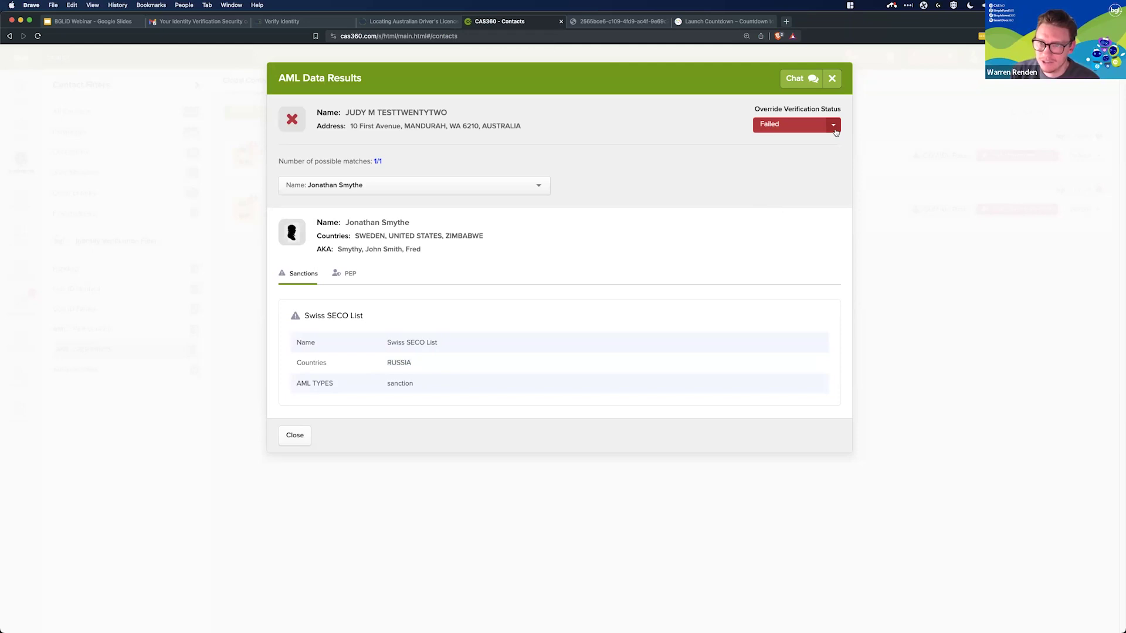
{"action": "left_click", "coordinate": [833, 125]}
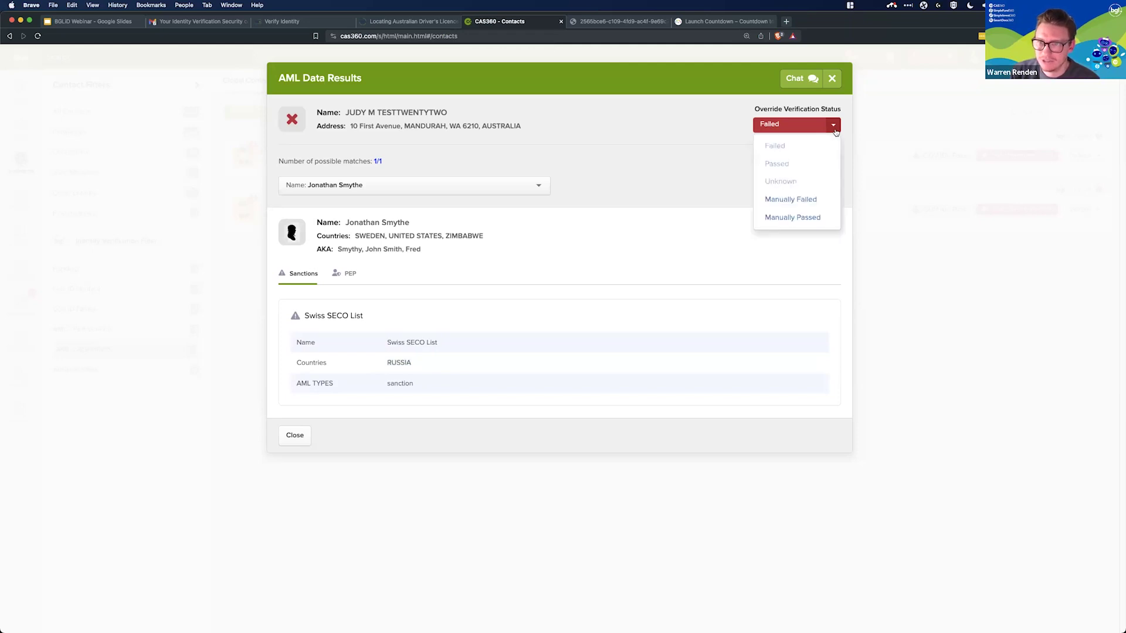
{"action": "left_click", "coordinate": [815, 218]}
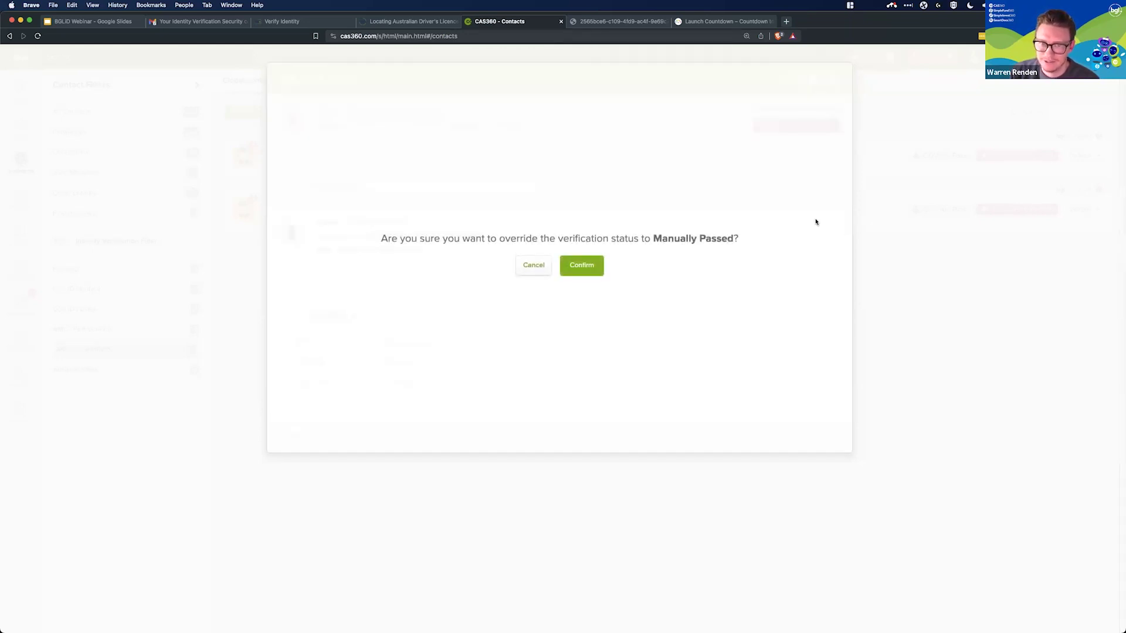
{"action": "left_click", "coordinate": [587, 267]}
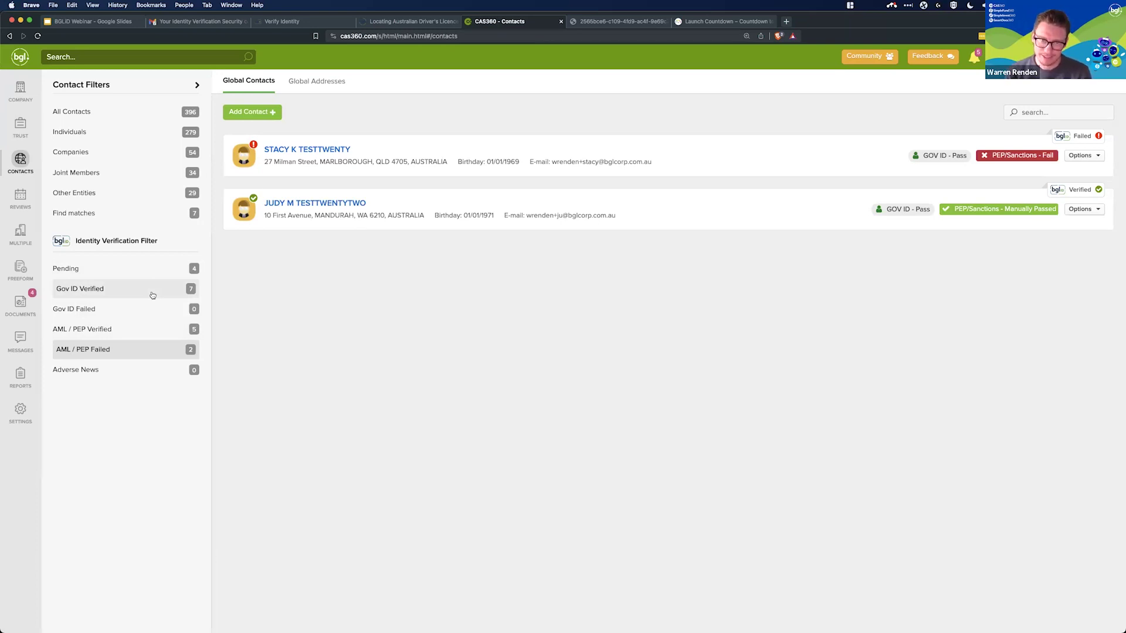
View the Add Individual form with its Save and Request ID Verification option, and cancel without adding a contact.
{"action": "left_click", "coordinate": [251, 114]}
{"action": "left_click", "coordinate": [246, 134]}
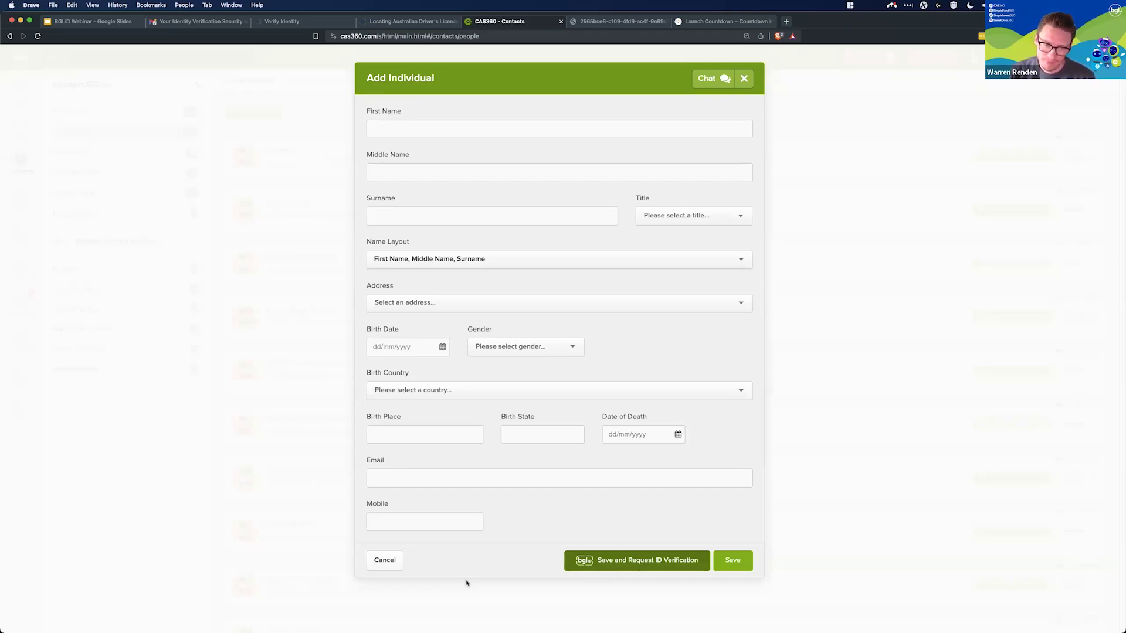
{"action": "left_click", "coordinate": [389, 562]}
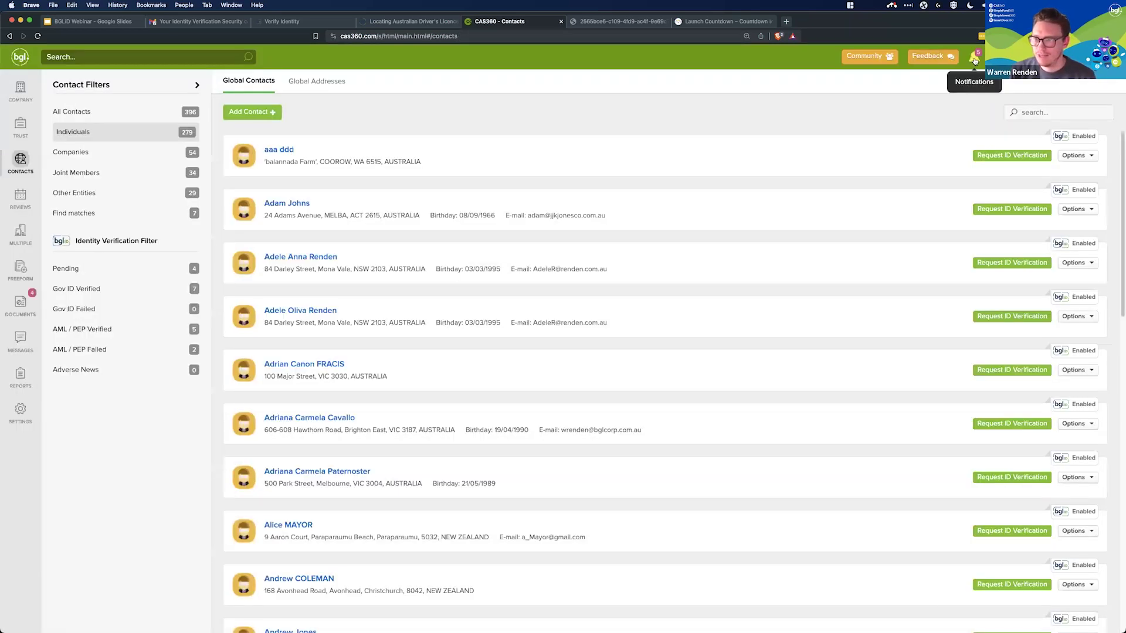
Check the identity verification notifications, and review the status and result of the requests in the ID Verification messages.
{"action": "left_click", "coordinate": [973, 57]}
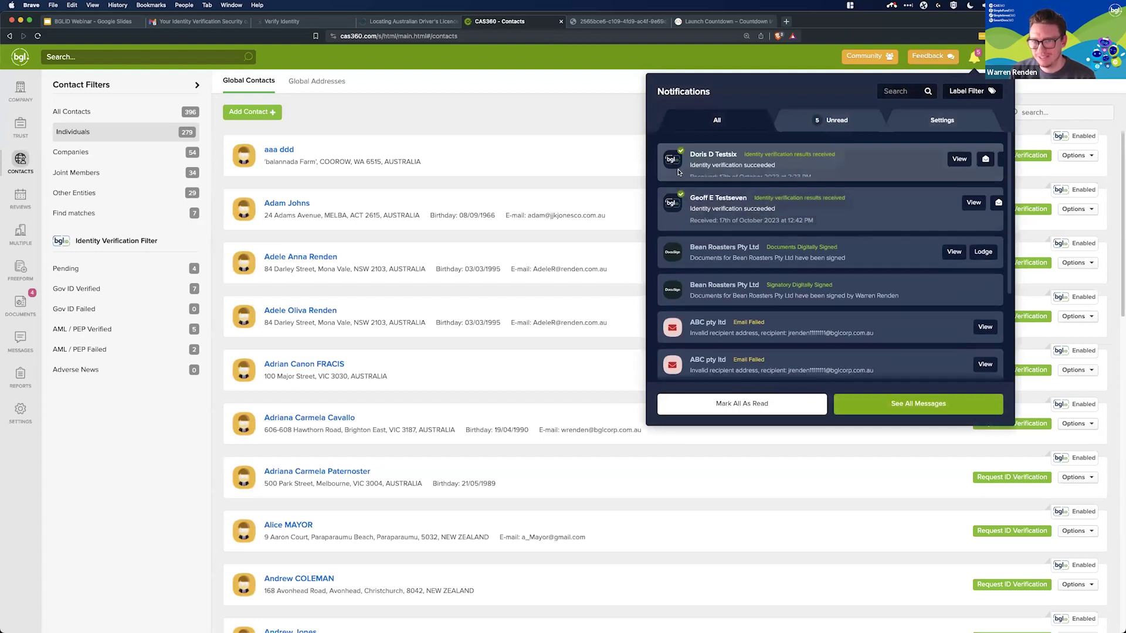
{"action": "mouse_move", "coordinate": [686, 168]}
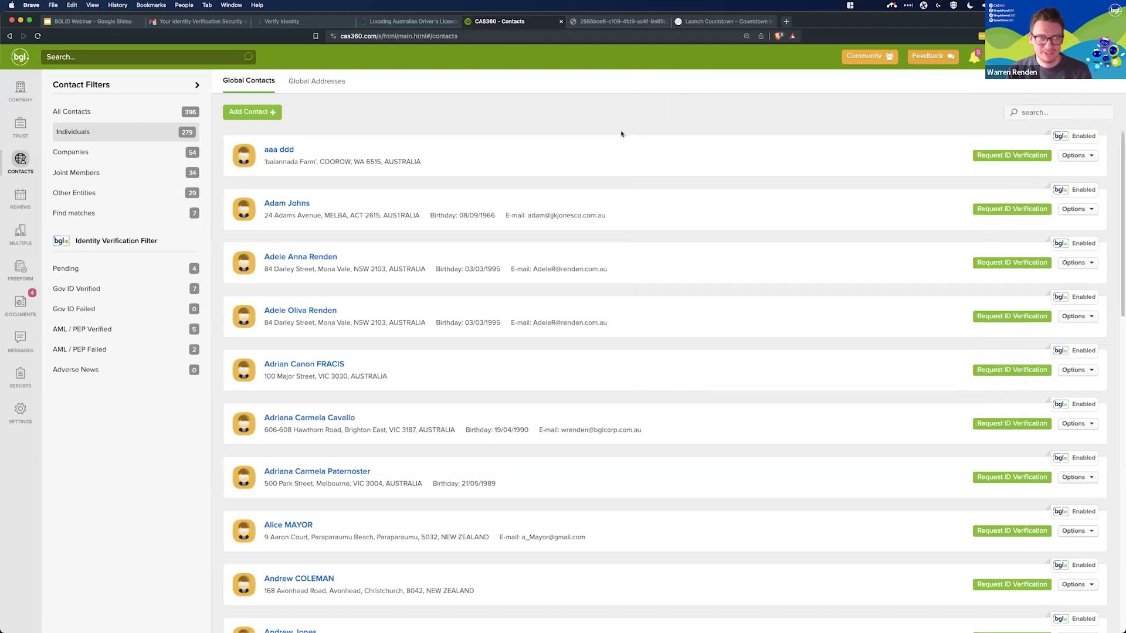
{"action": "left_click", "coordinate": [22, 343]}
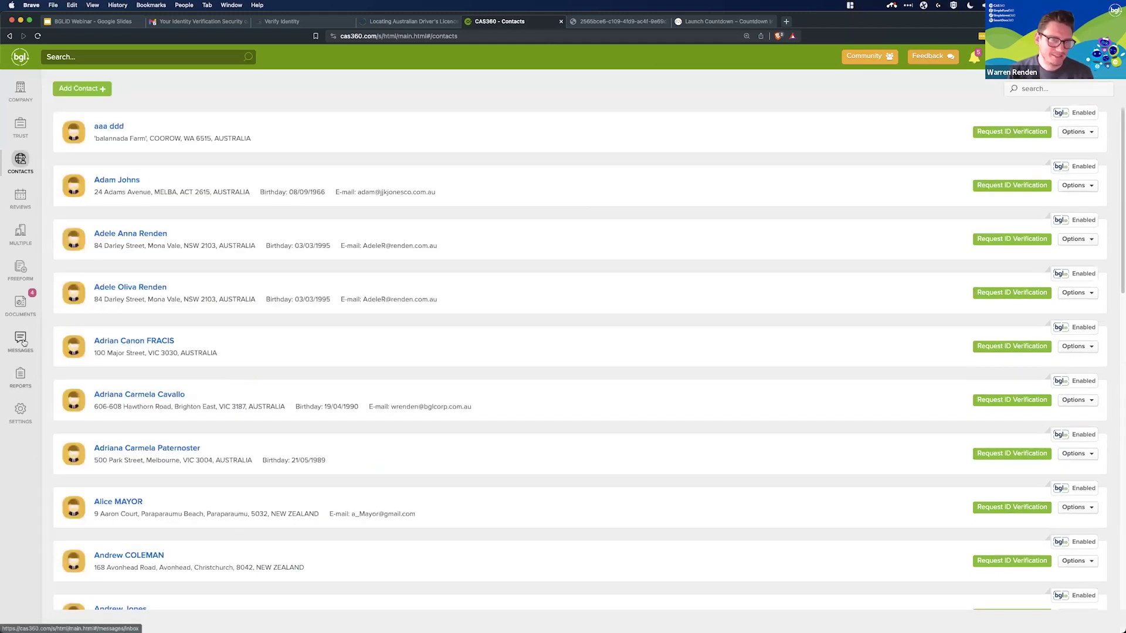
{"action": "left_click", "coordinate": [436, 84]}
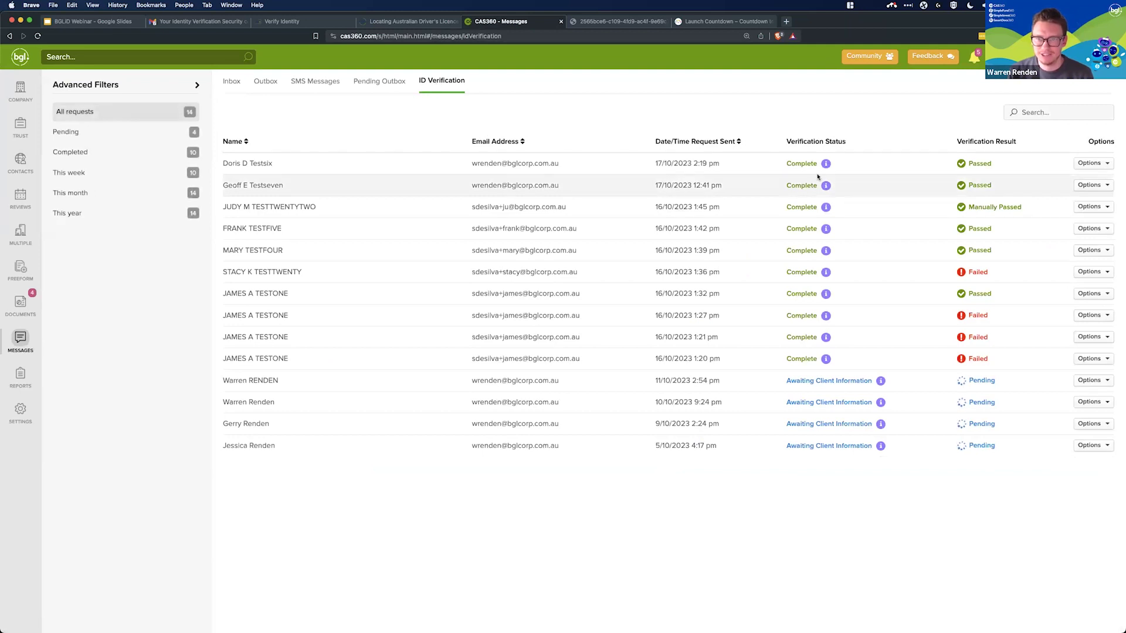
{"action": "mouse_move", "coordinate": [826, 165]}
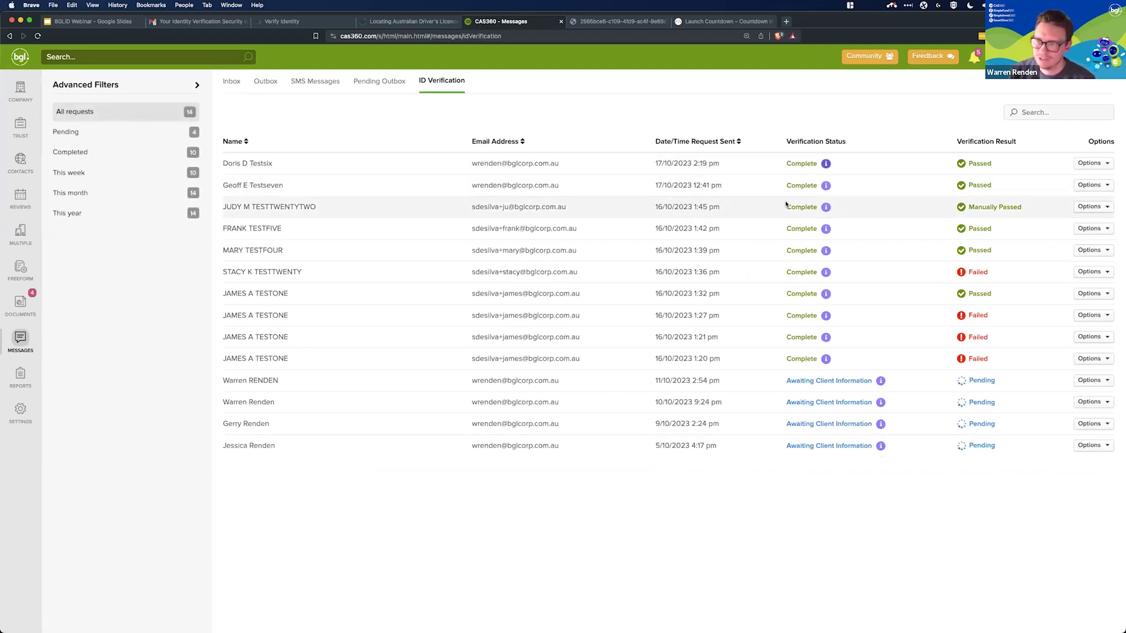
{"action": "left_click_drag", "start_coordinate": [994, 165], "coordinate": [966, 166]}
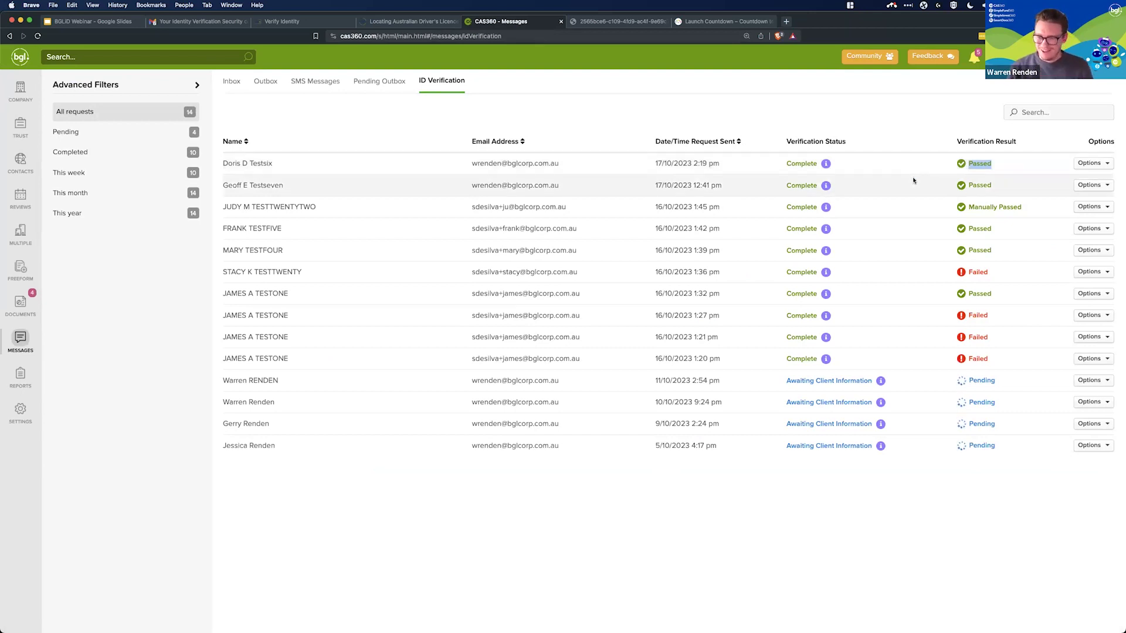